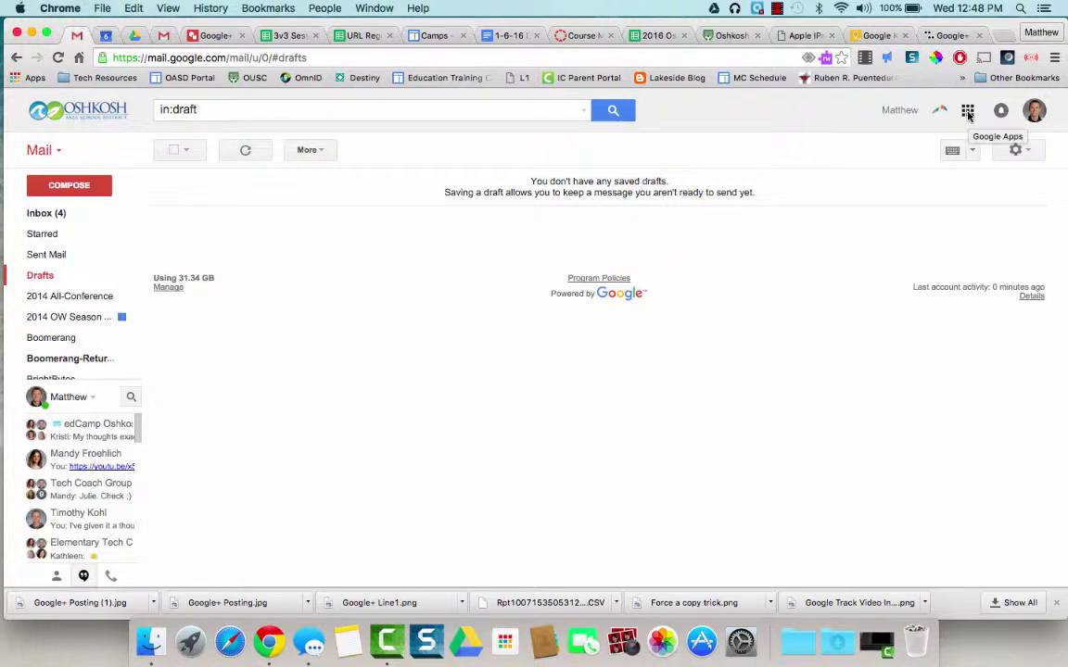
# Step: Look through the Google apps list, including the additional apps, and open Google+
pyautogui.click(968, 112)
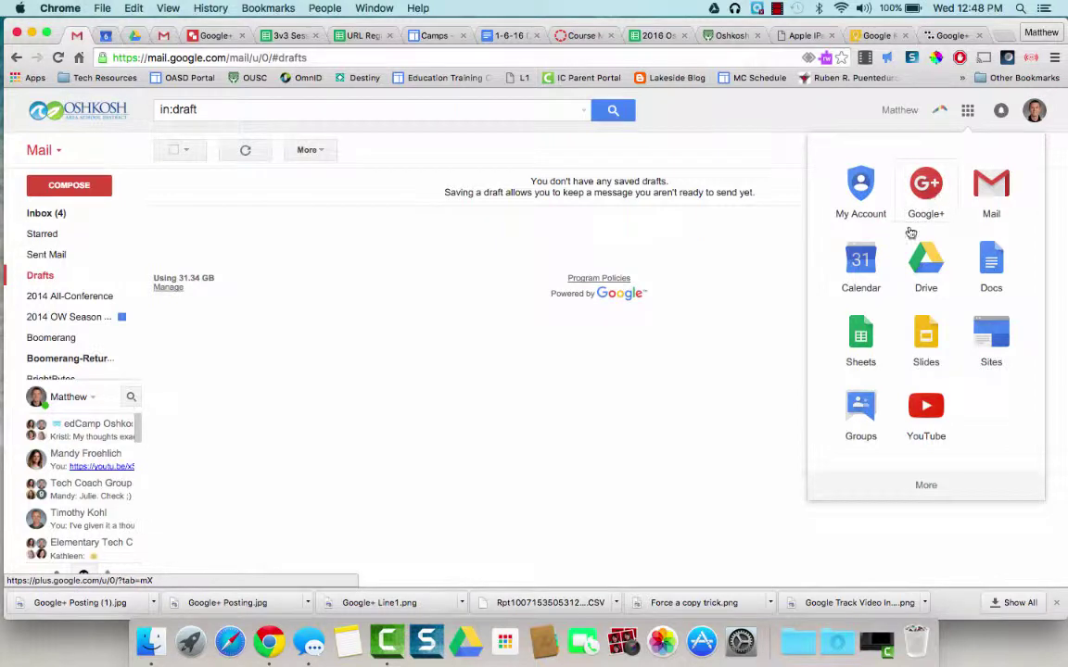
pyautogui.click(921, 489)
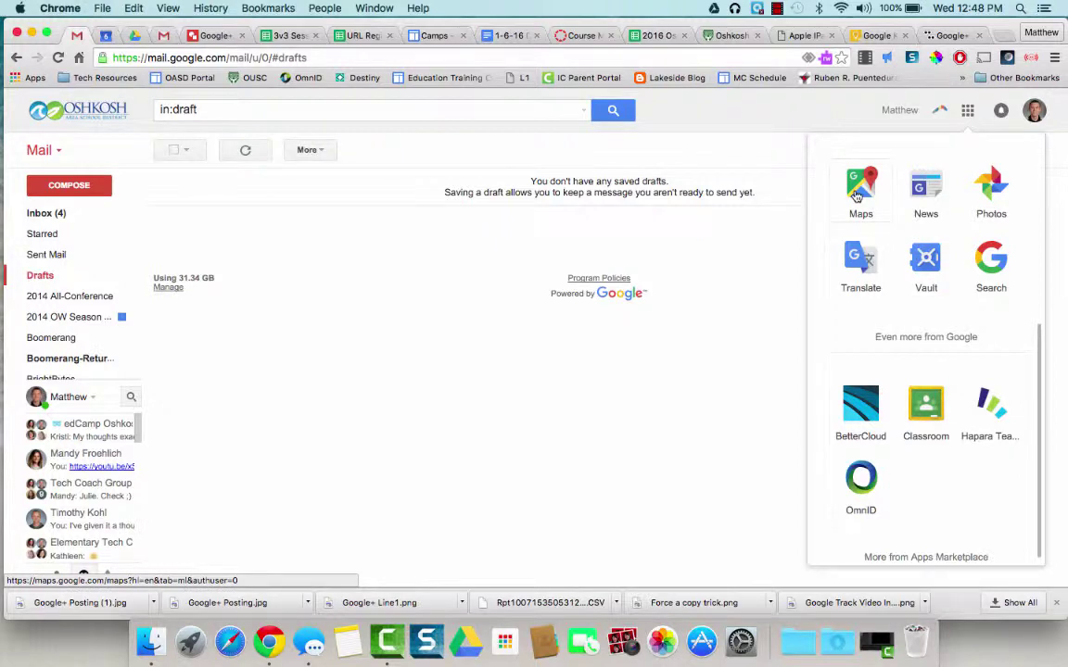
pyautogui.scroll(3, 904, 258)
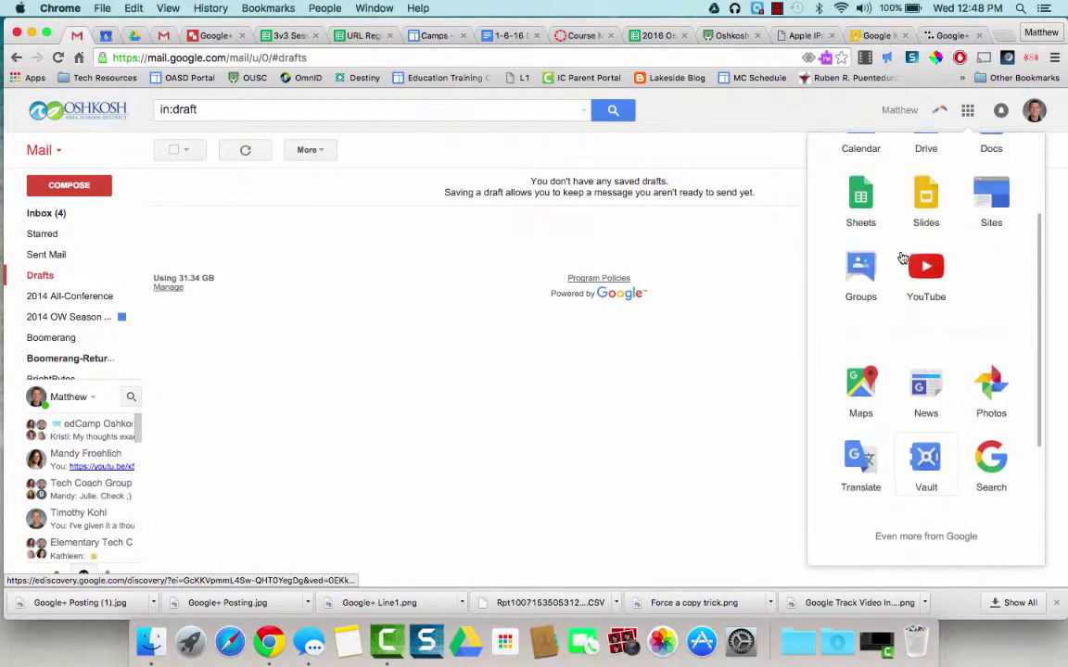
pyautogui.moveTo(917, 277); pyautogui.dragTo(936, 264)
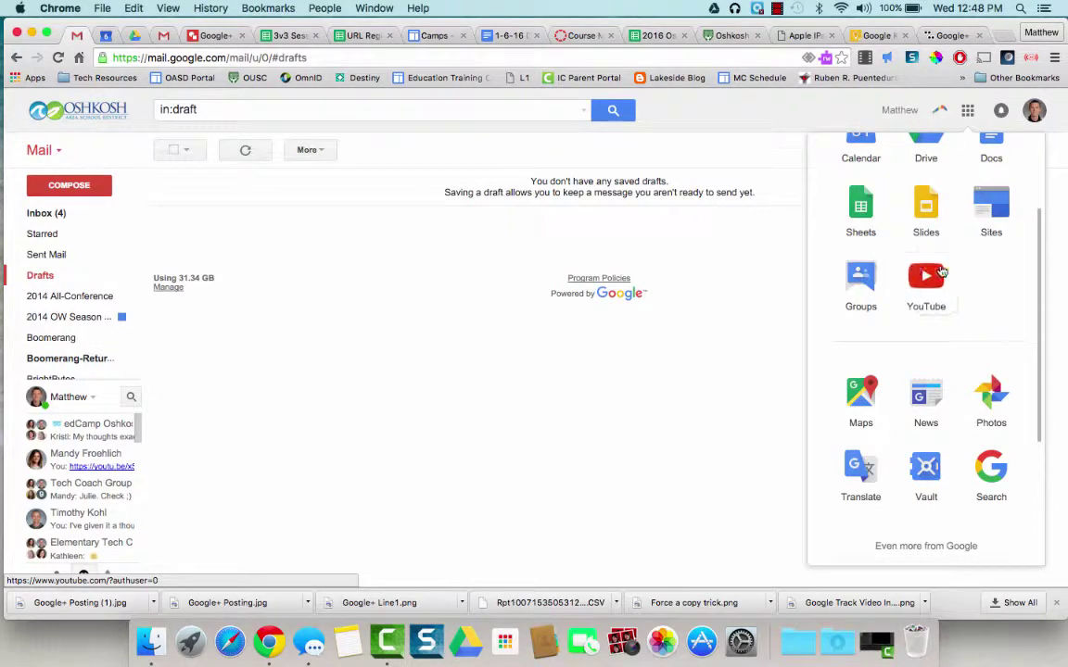
pyautogui.scroll(2, 940, 270)
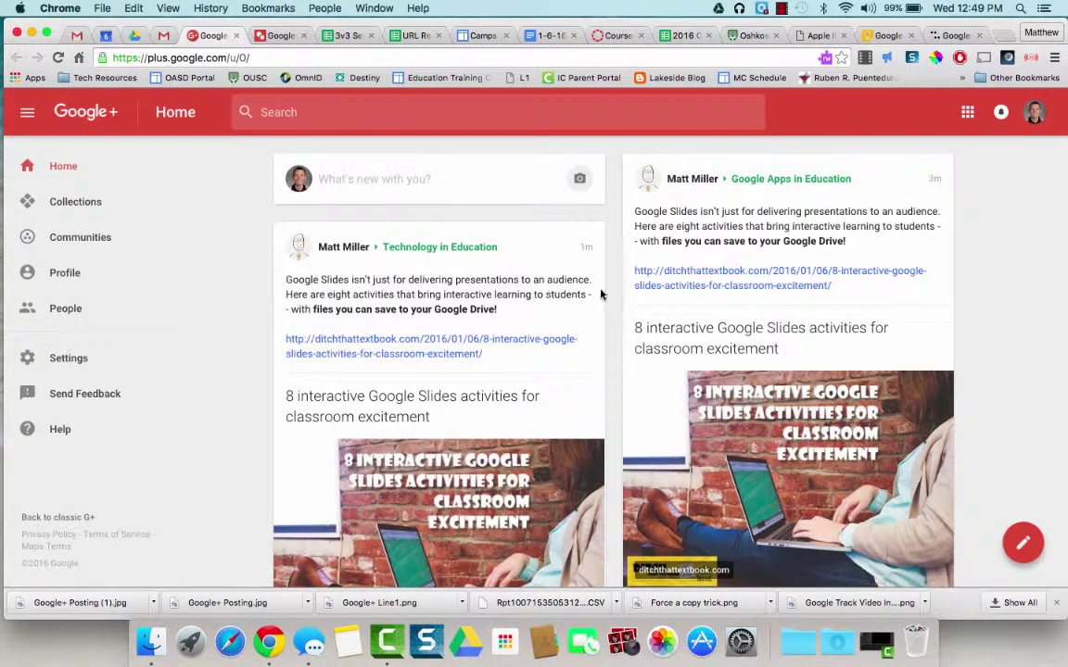
# Step: Start a new post and review the communities and circles it can be shared with, leaving the audience at Public
pyautogui.click(407, 181)
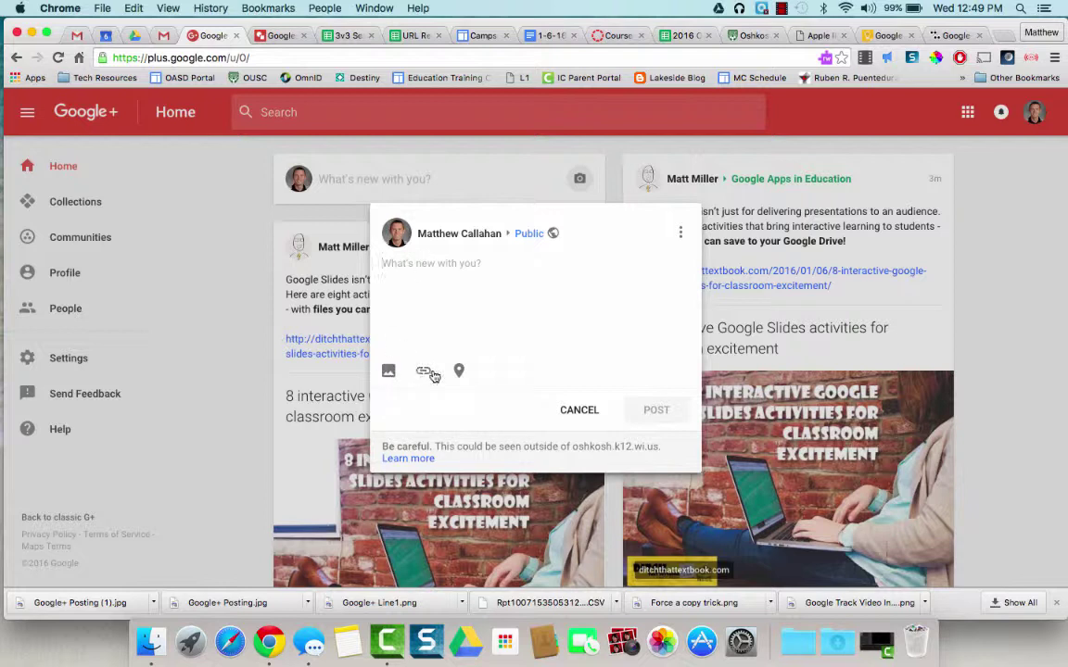
pyautogui.click(533, 236)
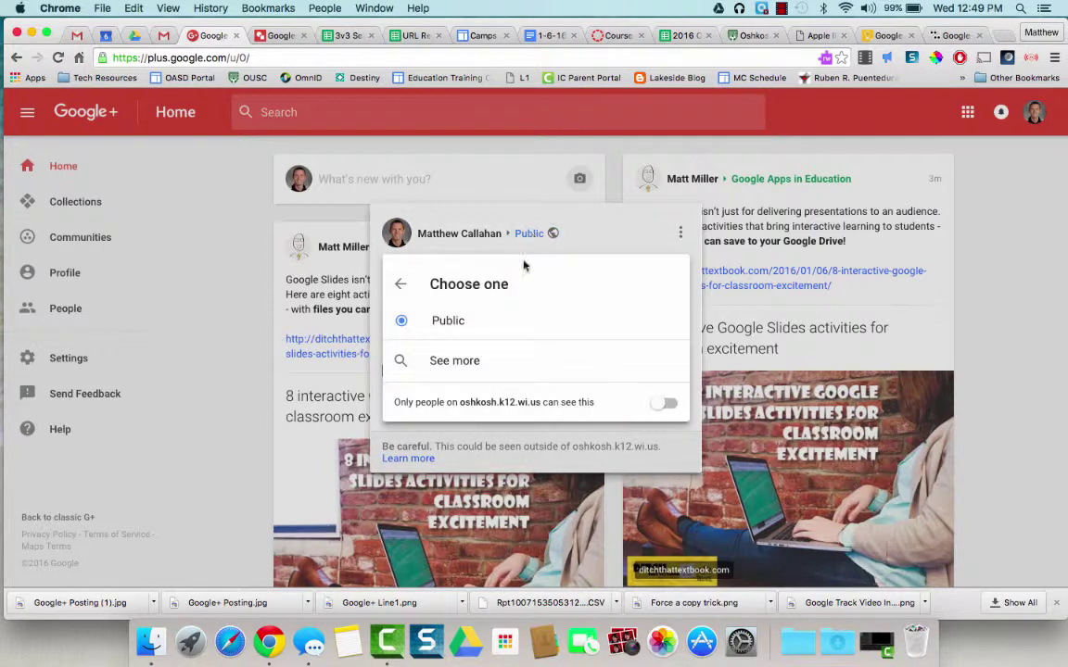
pyautogui.click(469, 363)
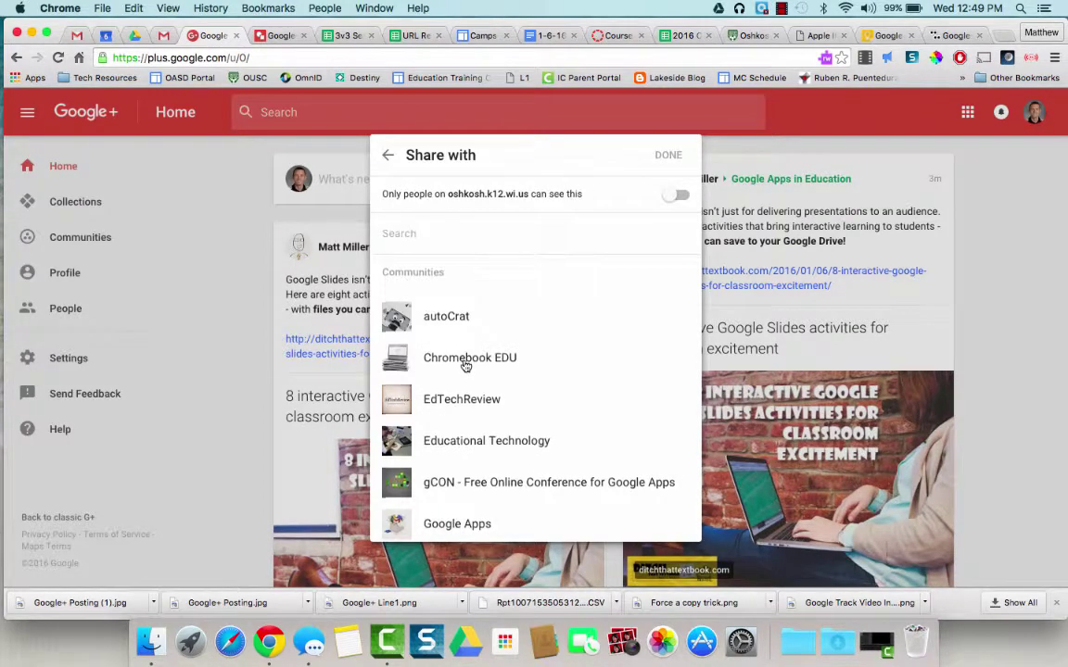
pyautogui.scroll(-1, 466, 366)
pyautogui.scroll(-5, 466, 366)
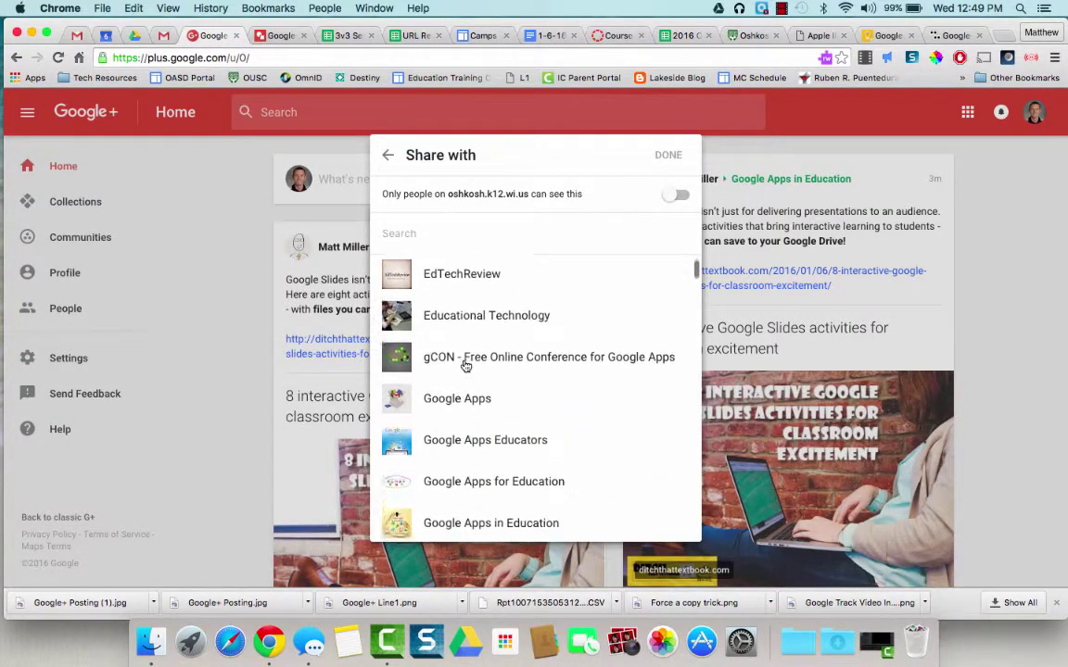
pyautogui.scroll(-10, 465, 366)
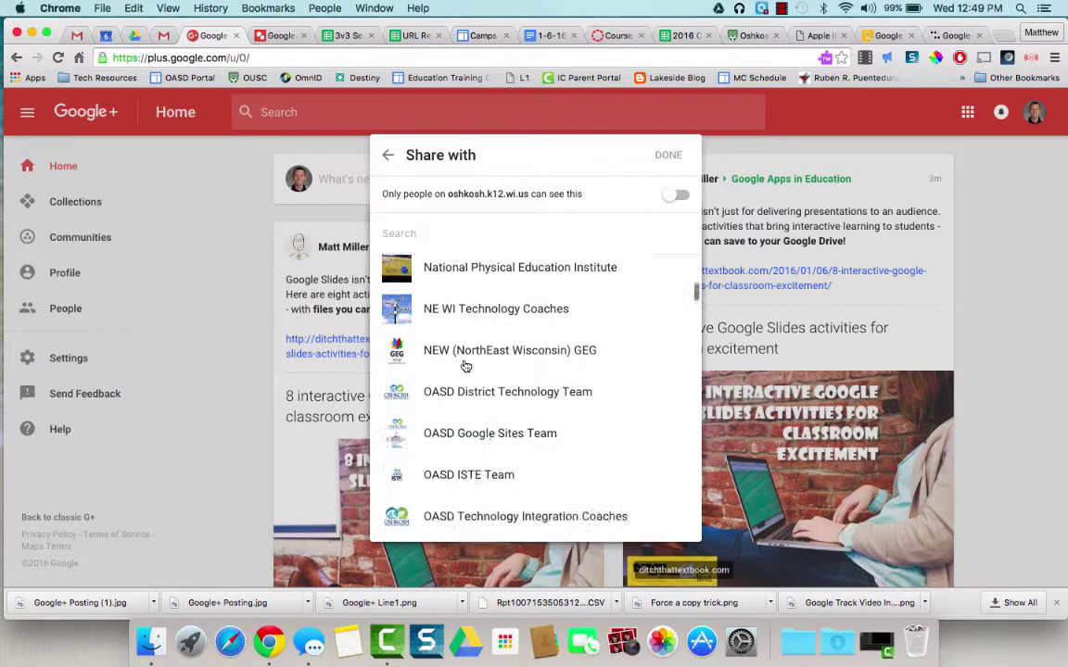
pyautogui.scroll(15, 465, 366)
pyautogui.scroll(-15, 465, 366)
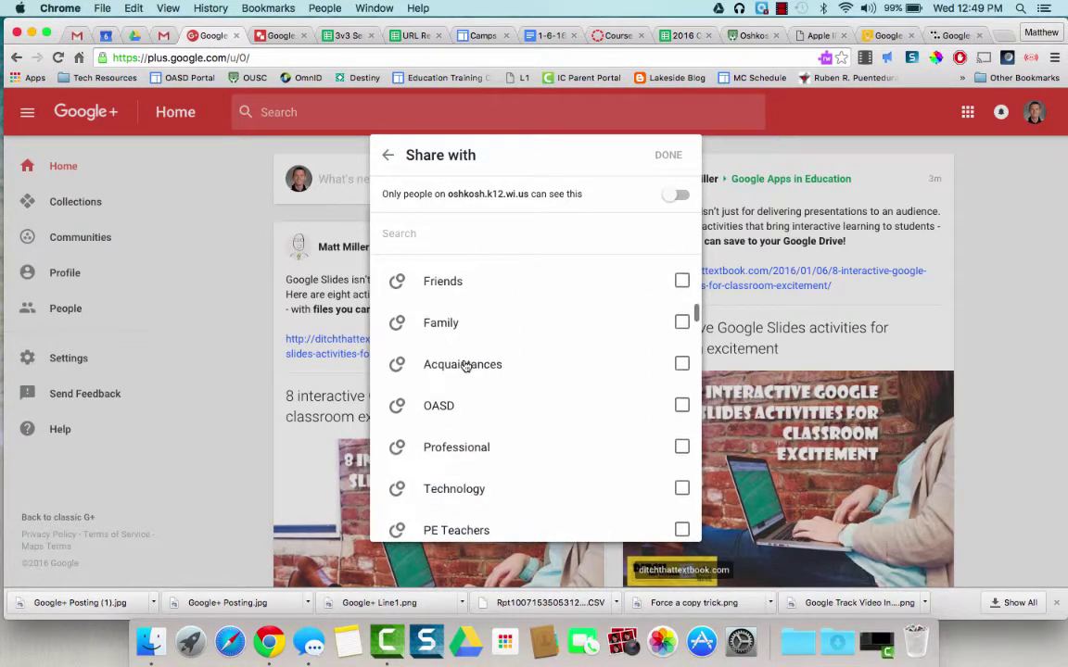
pyautogui.click(388, 156)
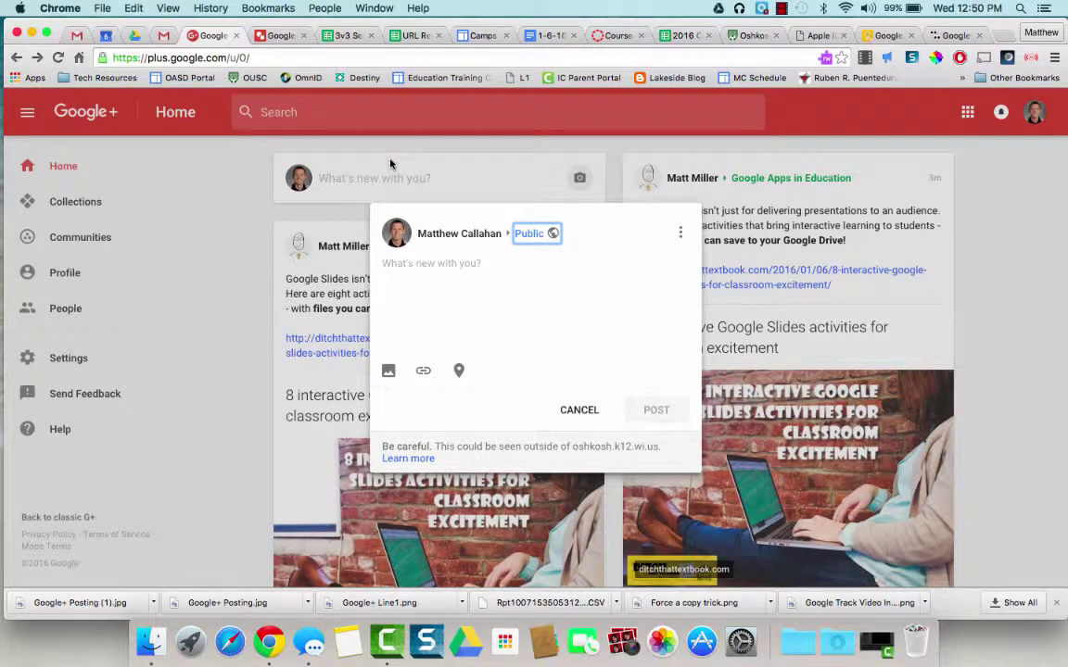
# Step: Check the new post's options for disabling comments and reshares, and cancel the post
pyautogui.click(679, 234)
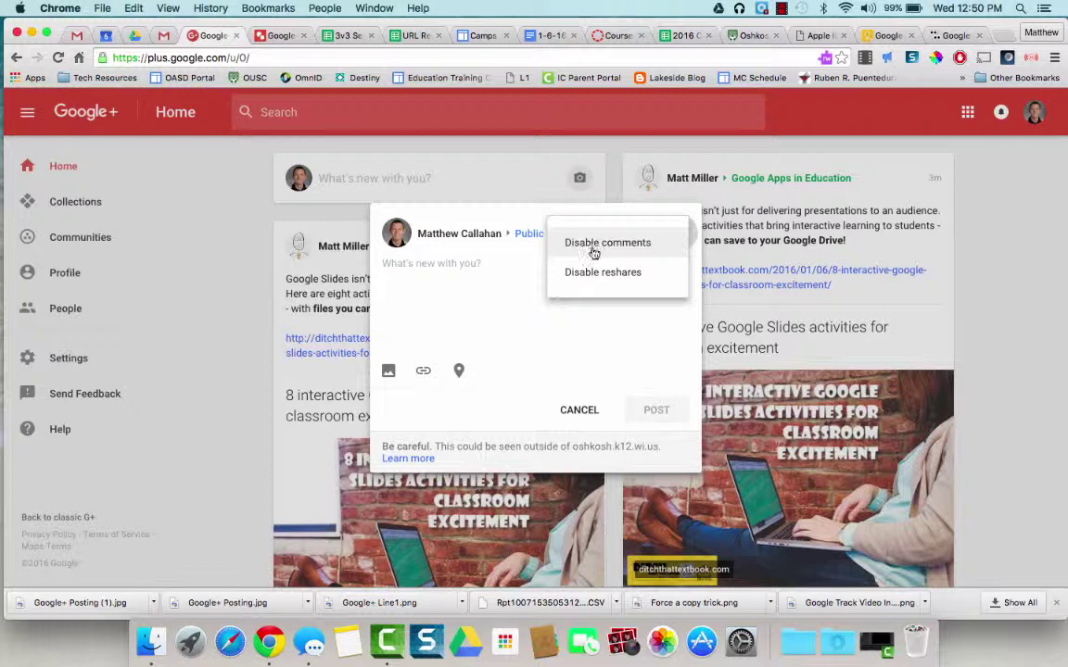
pyautogui.click(467, 312)
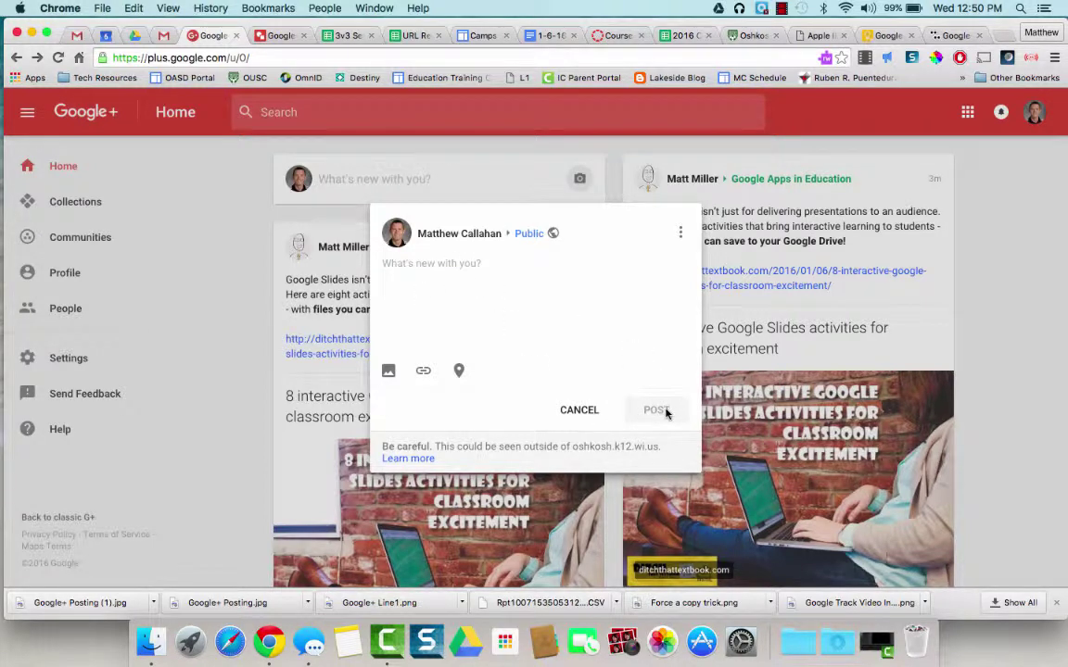
pyautogui.click(574, 413)
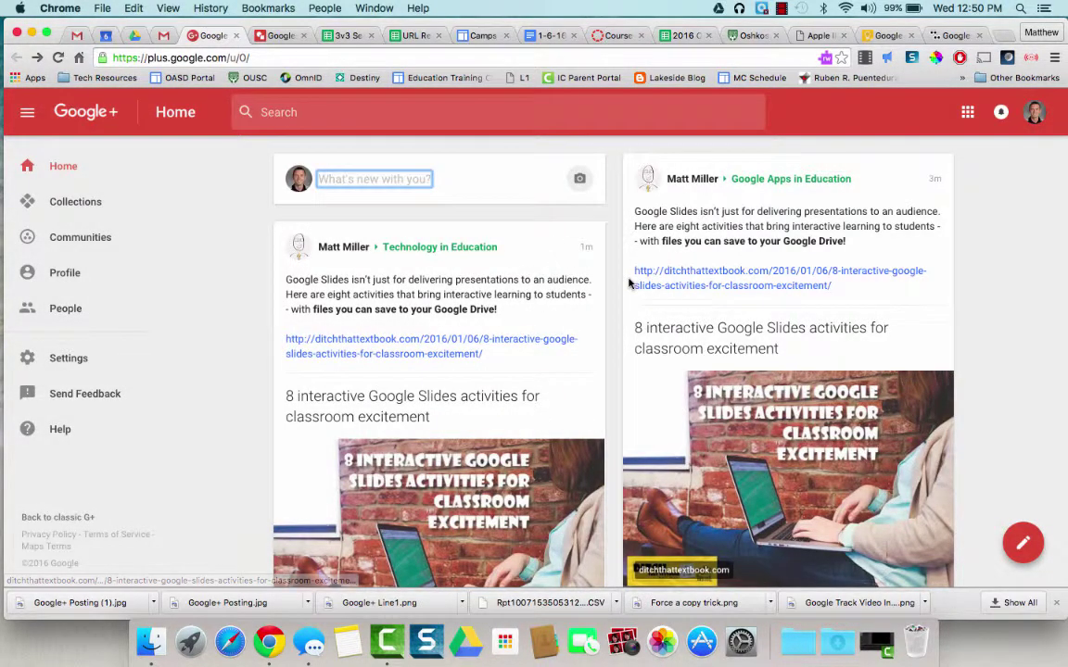
# Step: Browse the community and public posts in the home feed, and briefly open the new-post composer without posting
pyautogui.scroll(-2, 631, 283)
pyautogui.scroll(1, 630, 283)
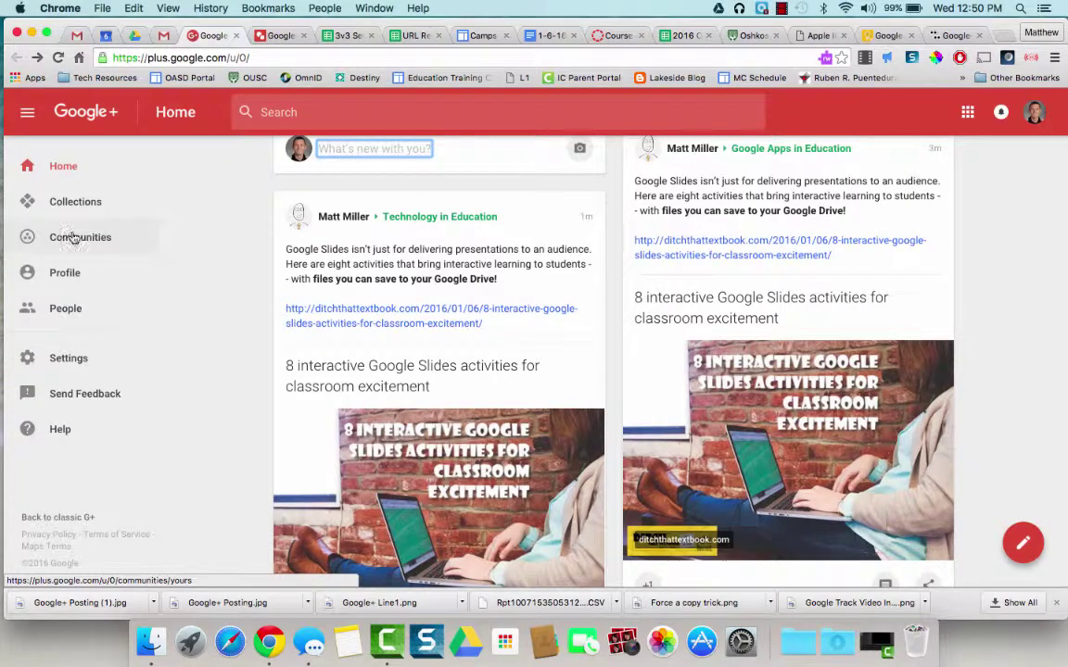
pyautogui.scroll(-5, 793, 248)
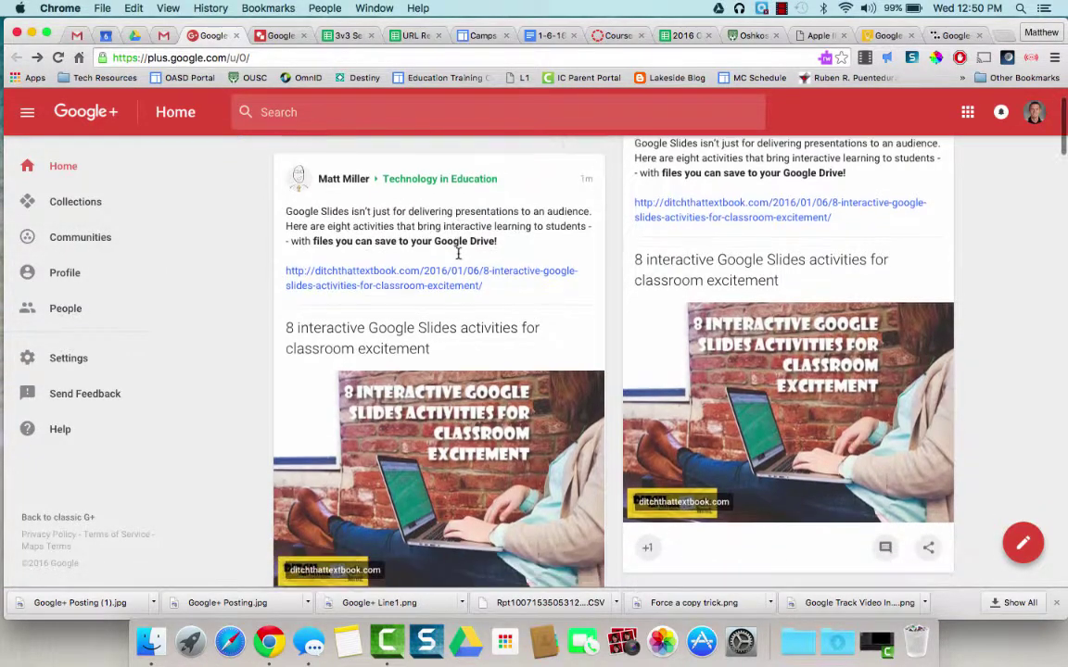
pyautogui.scroll(-8, 458, 257)
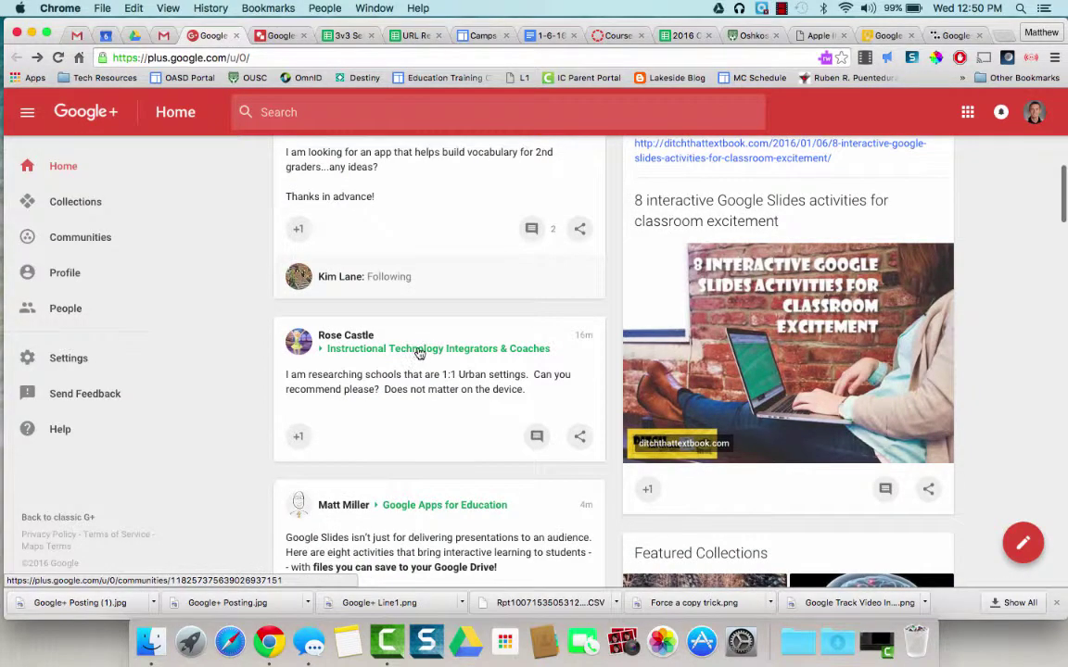
pyautogui.scroll(-4, 419, 353)
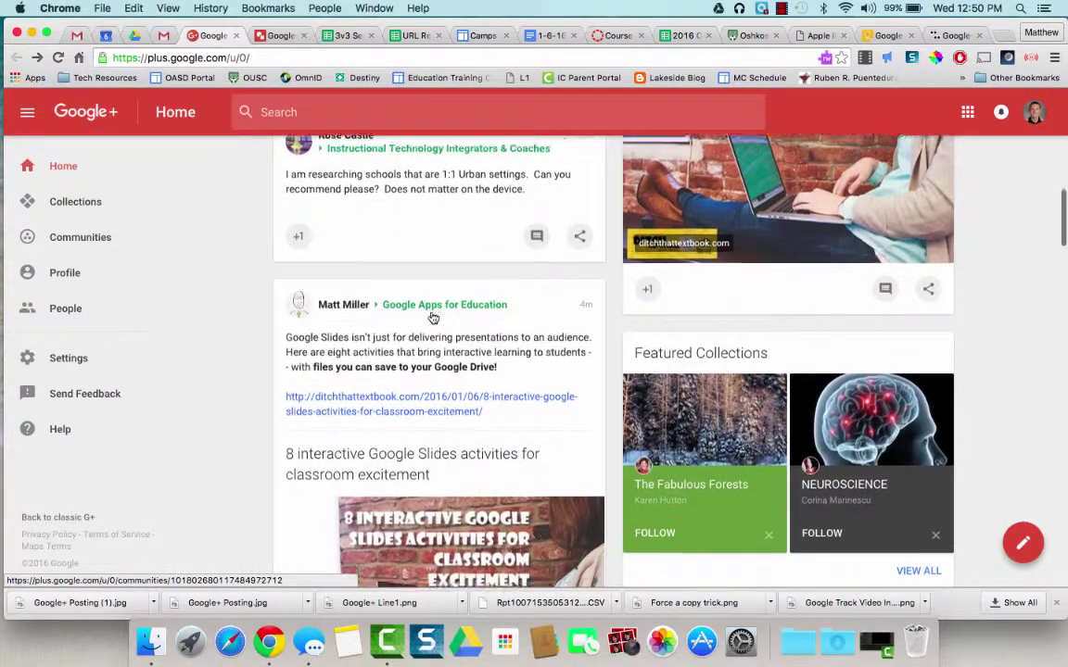
pyautogui.scroll(-15, 431, 318)
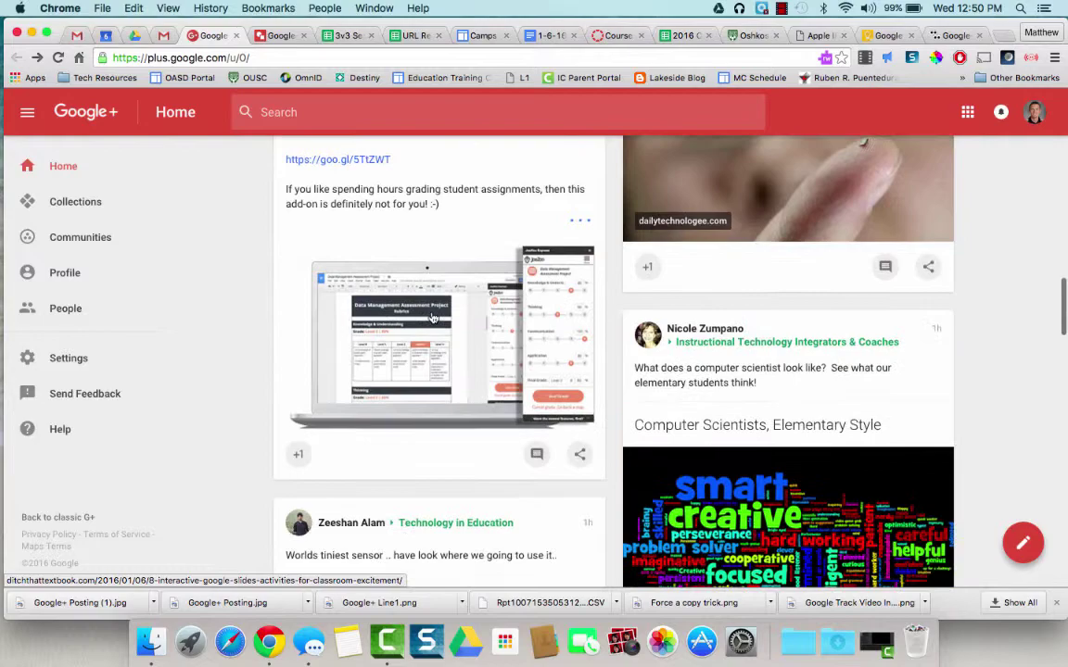
pyautogui.scroll(-20, 431, 318)
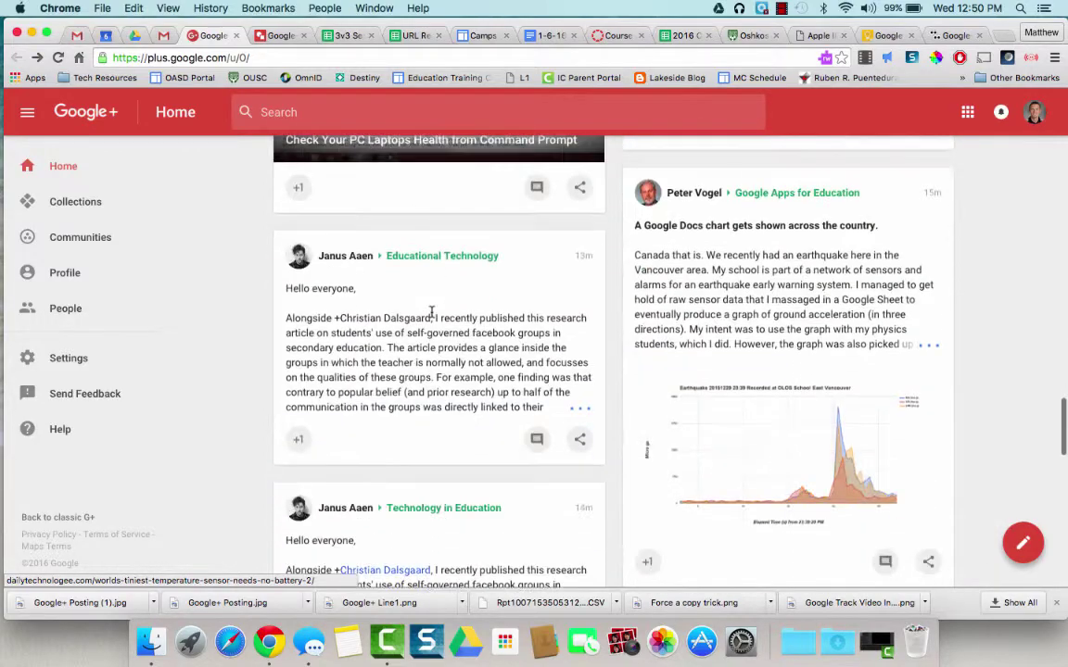
pyautogui.scroll(-15, 431, 315)
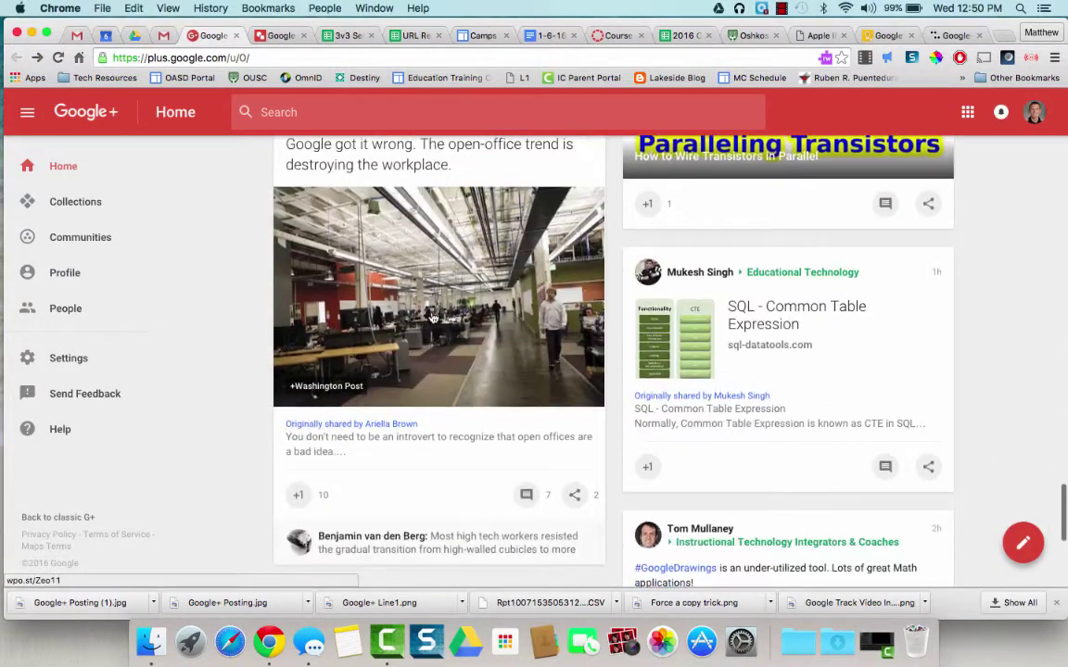
pyautogui.scroll(-18, 431, 318)
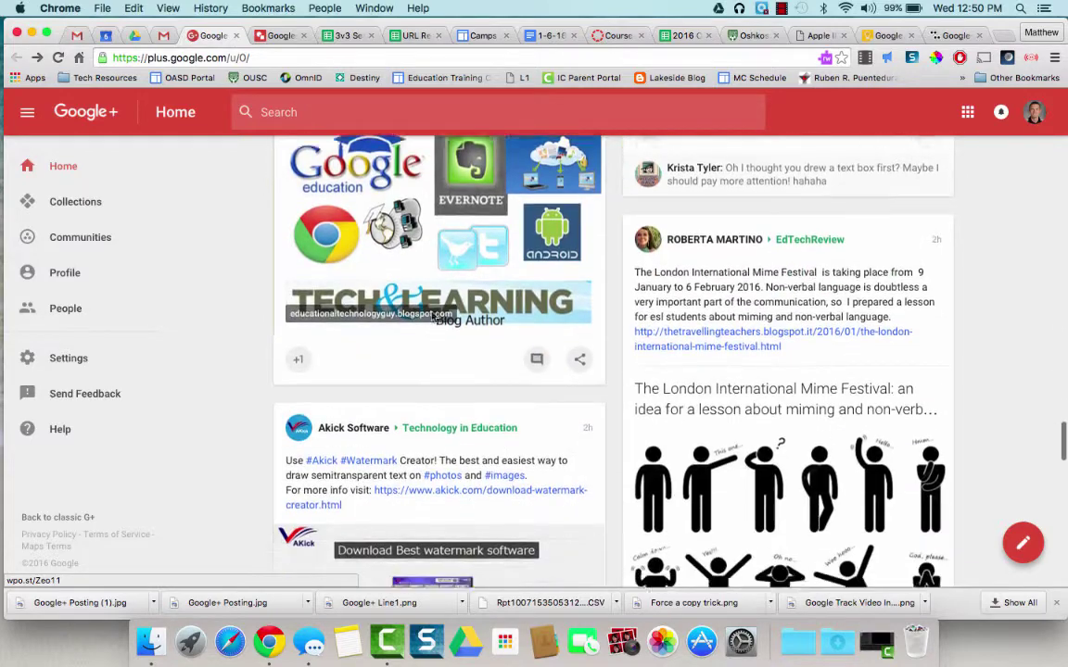
pyautogui.scroll(-1, 432, 318)
pyautogui.scroll(-10, 430, 317)
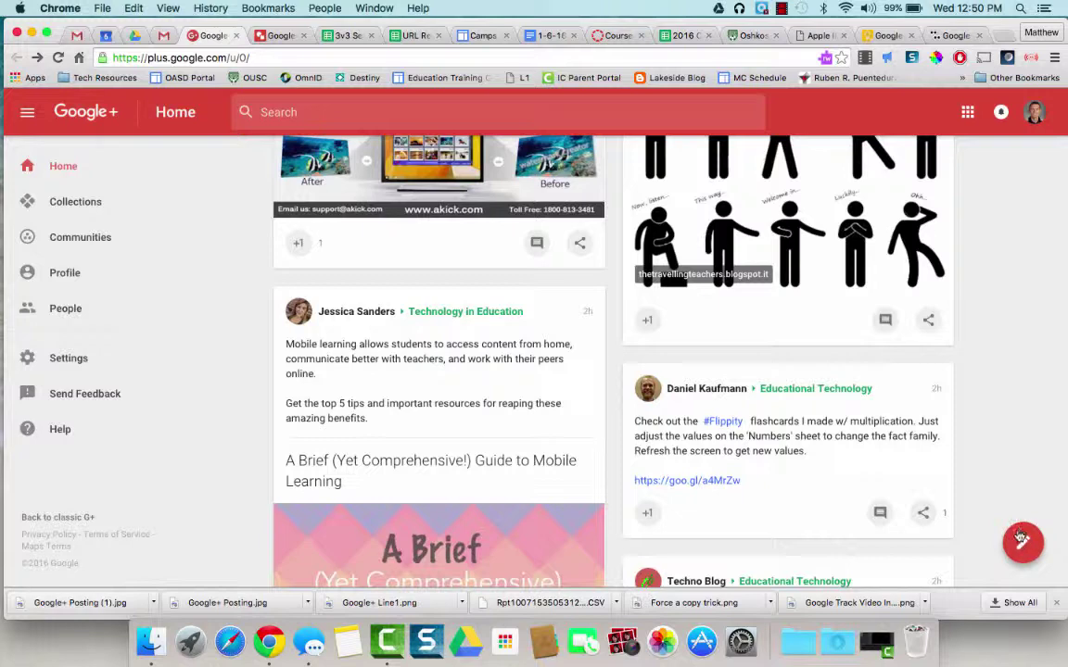
pyautogui.scroll(-10, 1019, 537)
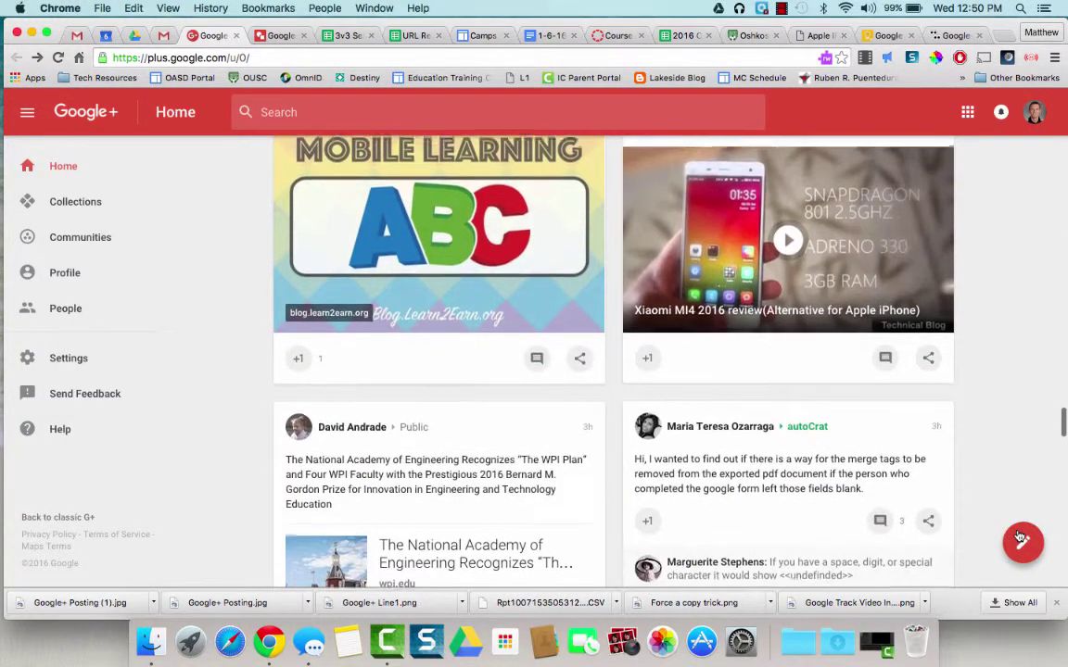
pyautogui.click(1020, 537)
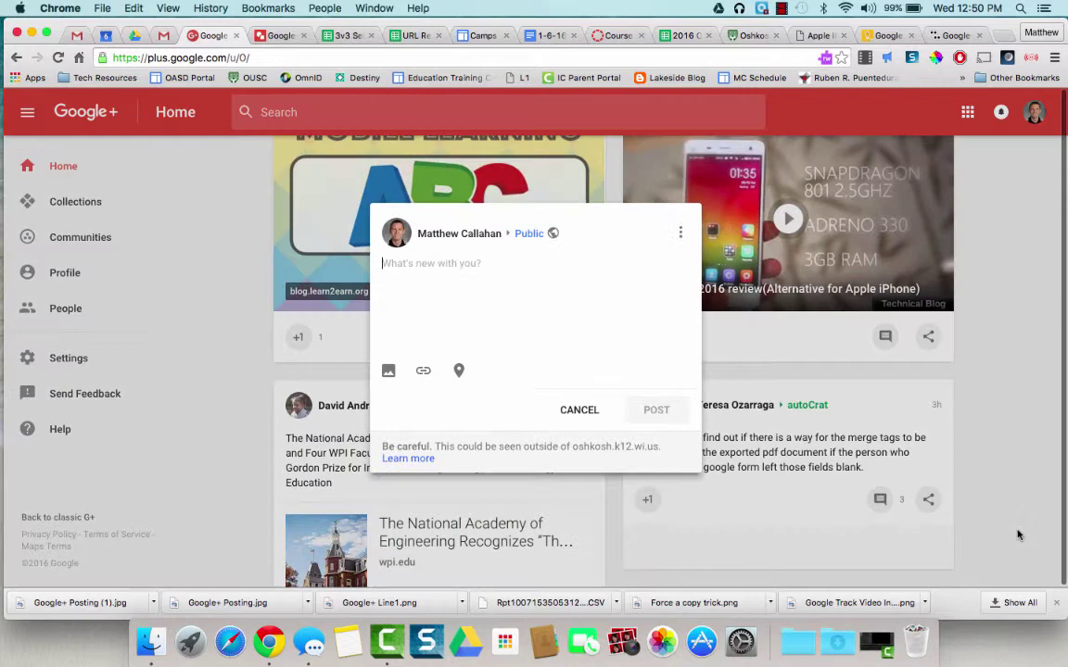
pyautogui.click(992, 468)
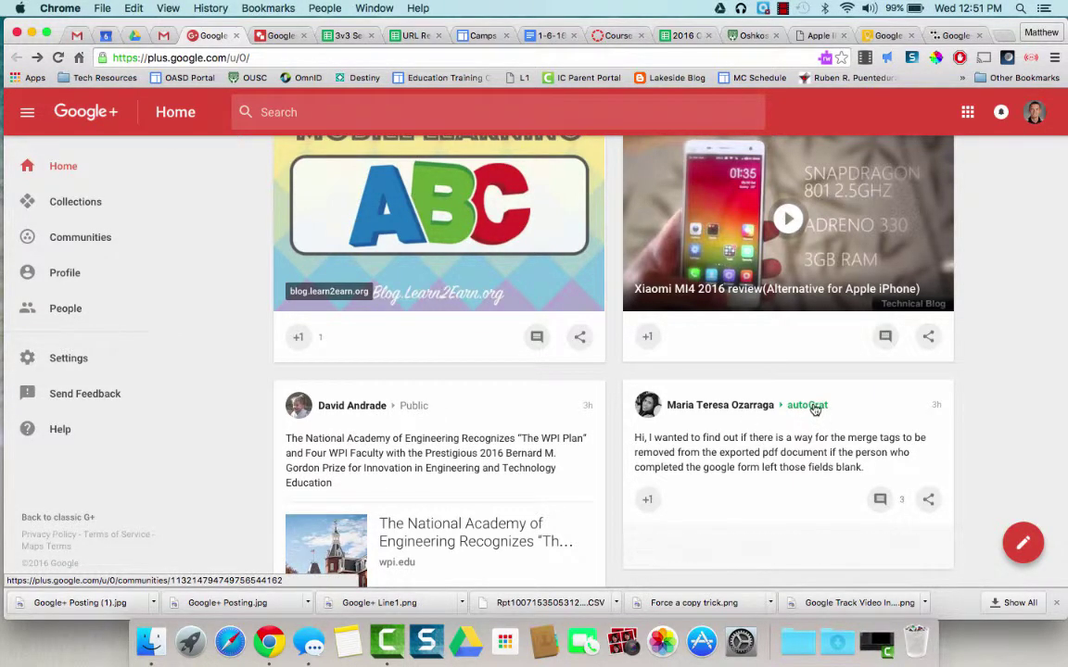
pyautogui.scroll(15, 494, 422)
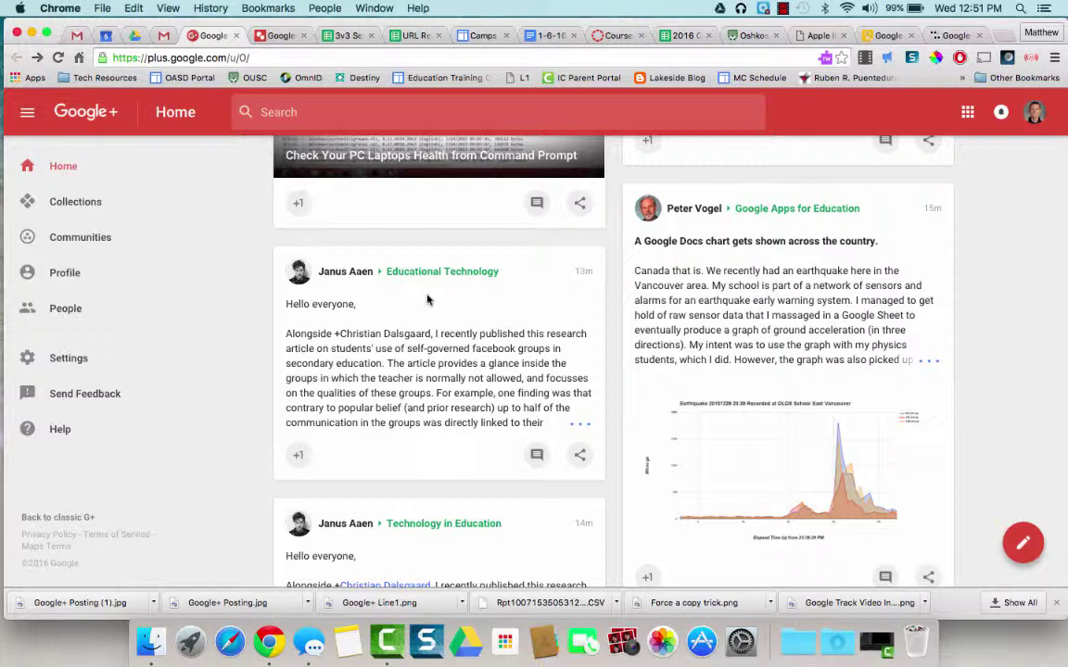
# Step: Review the recommended communities, those with membership and those owned on the Communities page
pyautogui.click(76, 239)
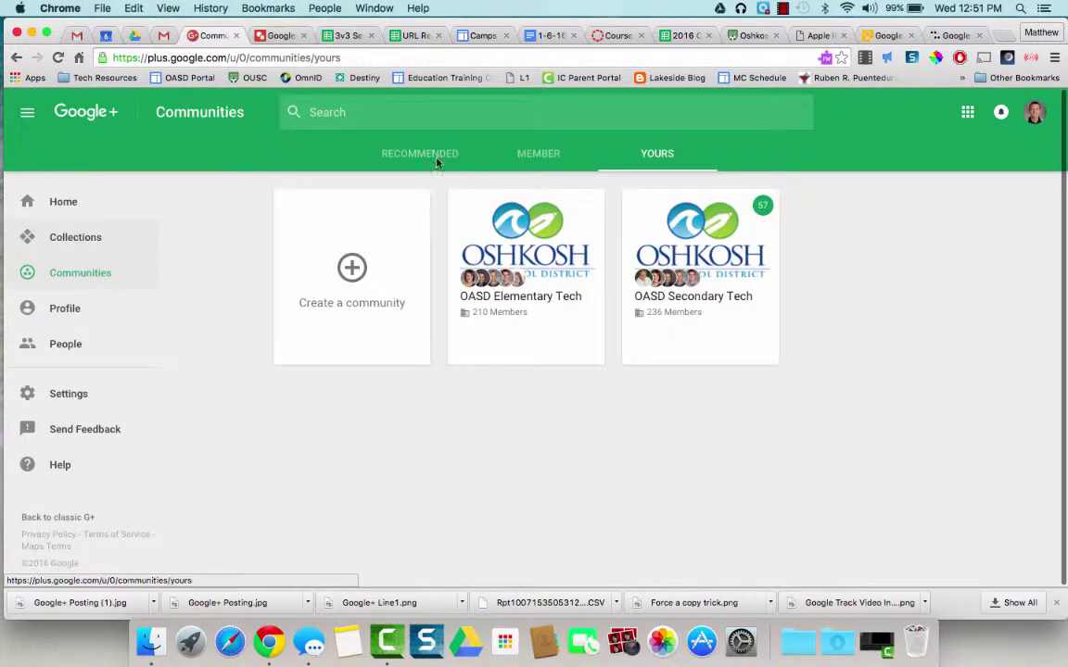
pyautogui.click(414, 155)
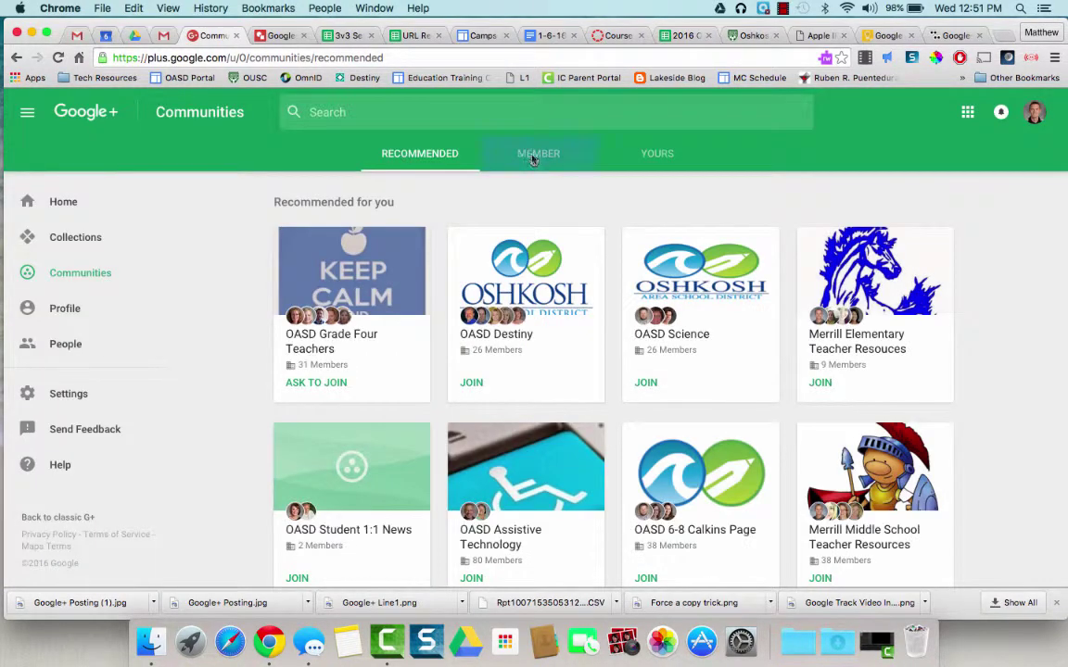
pyautogui.click(536, 155)
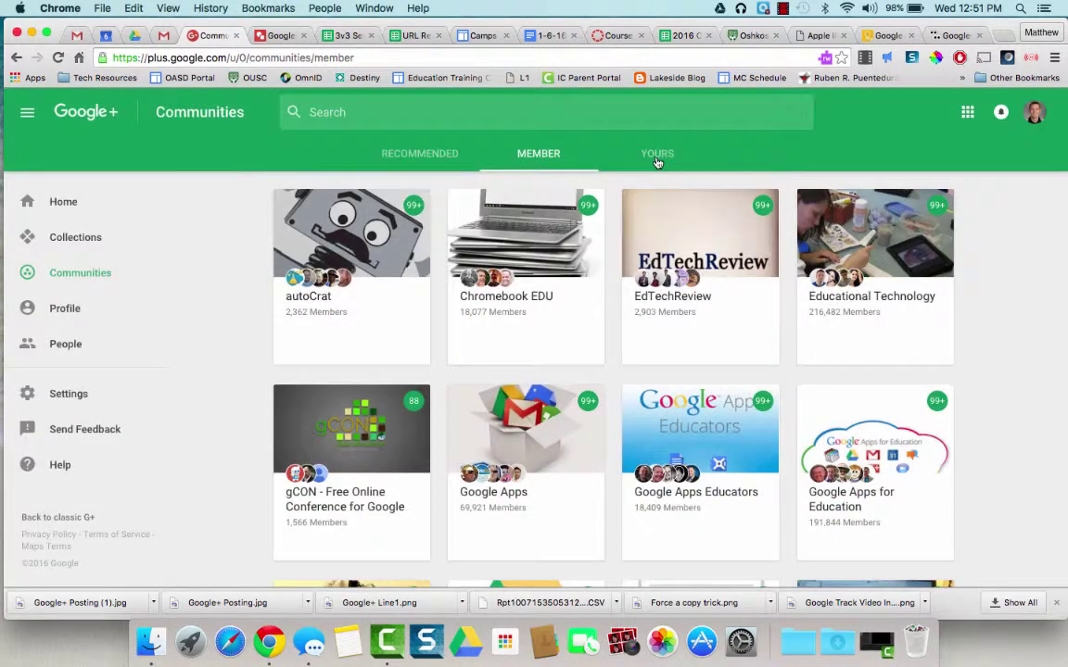
pyautogui.click(655, 157)
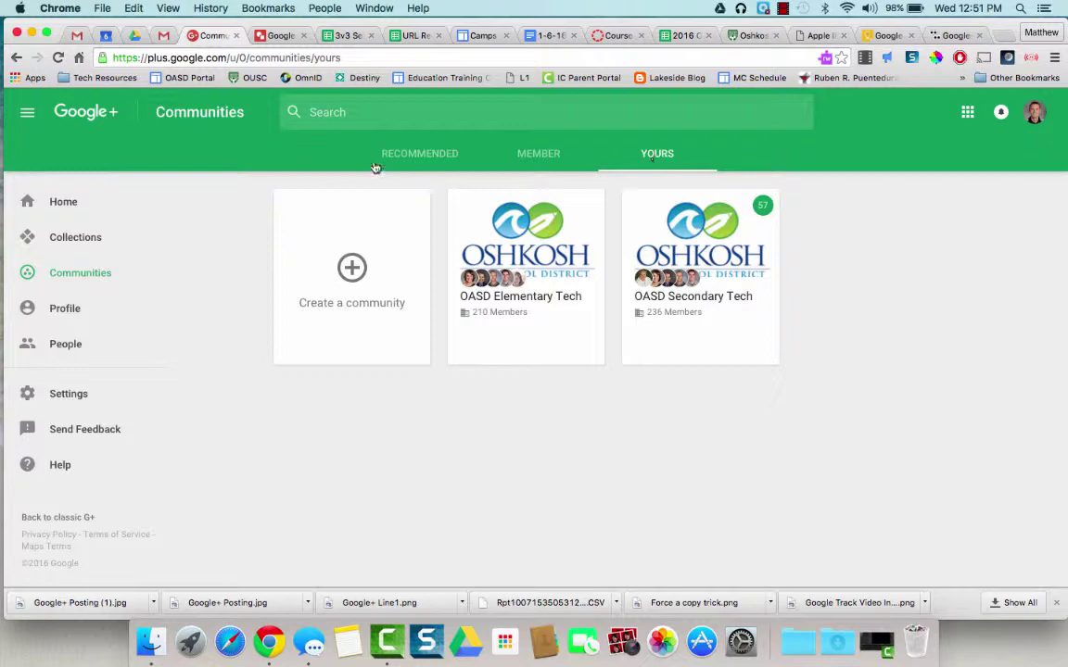
pyautogui.click(413, 157)
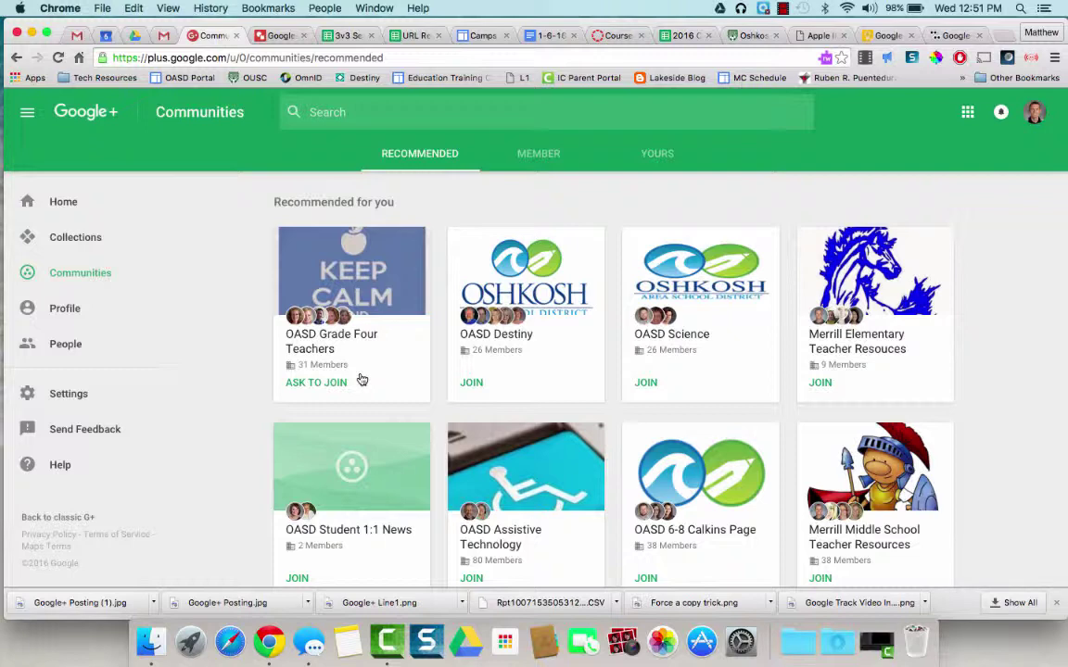
pyautogui.scroll(-2, 359, 379)
# Step: Return to the home feed and open the Google+ settings
pyautogui.press('super+bracketleft')
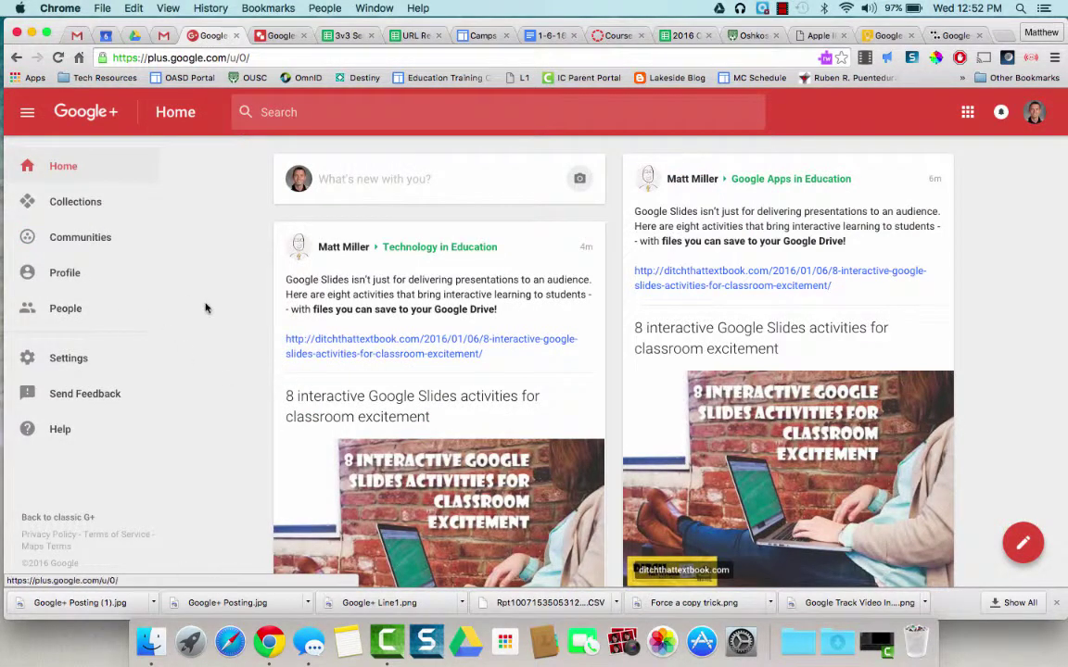
pyautogui.click(70, 361)
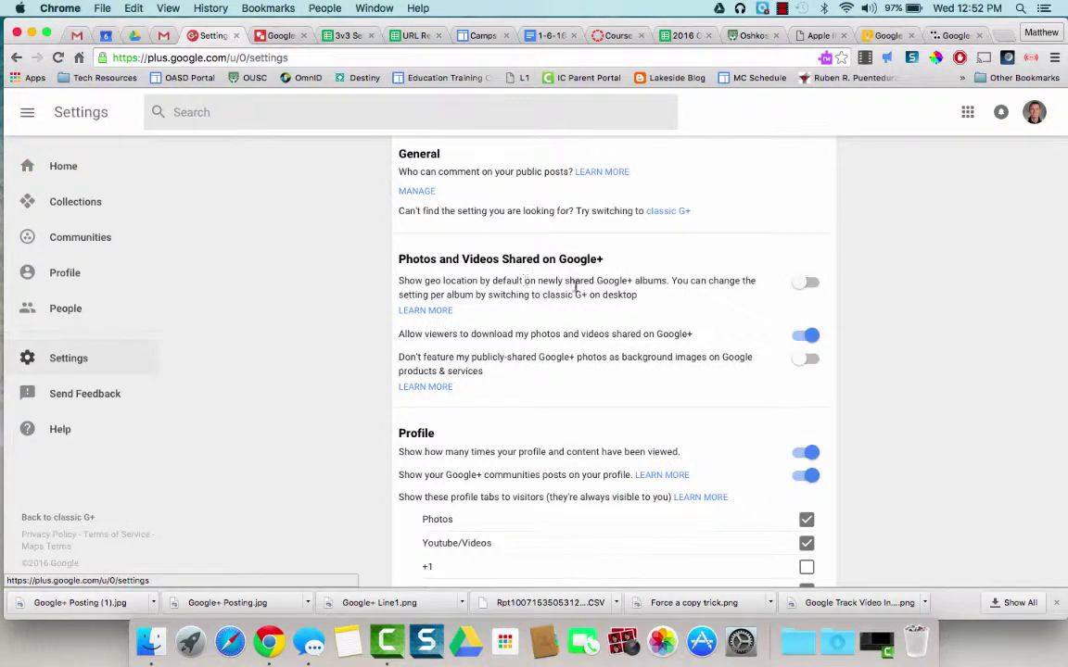
# Step: Review the Google+ settings for photos and videos, profile, stream, and email and phone notifications
pyautogui.scroll(-1, 533, 268)
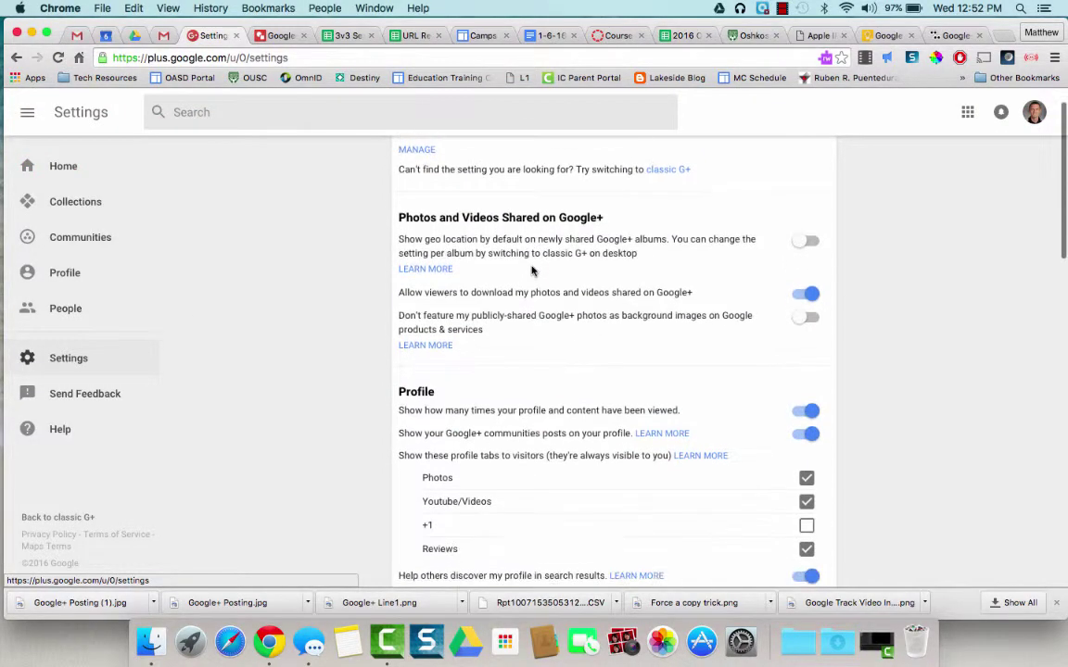
pyautogui.scroll(-10, 532, 271)
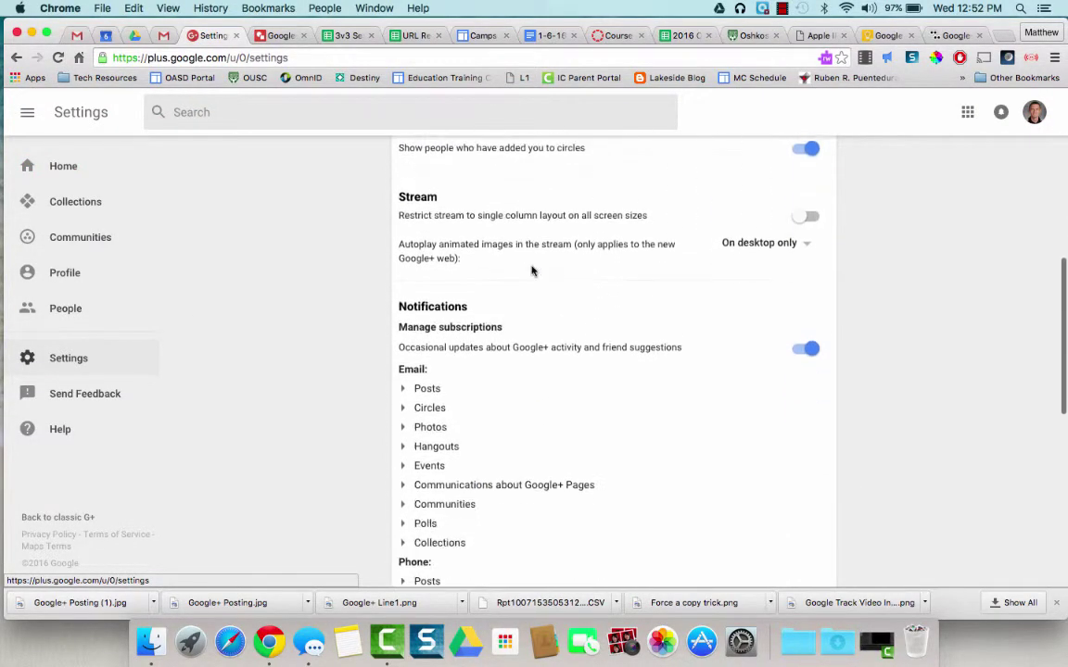
pyautogui.scroll(-4, 532, 271)
pyautogui.scroll(1, 532, 271)
pyautogui.scroll(-1, 532, 271)
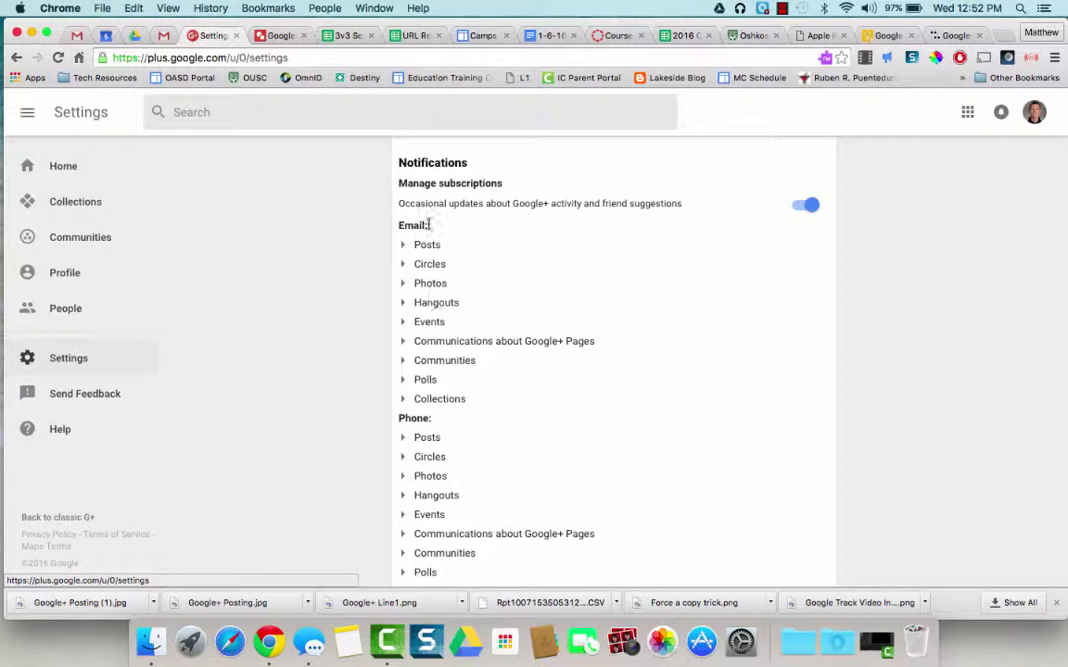
pyautogui.scroll(6, 287, 304)
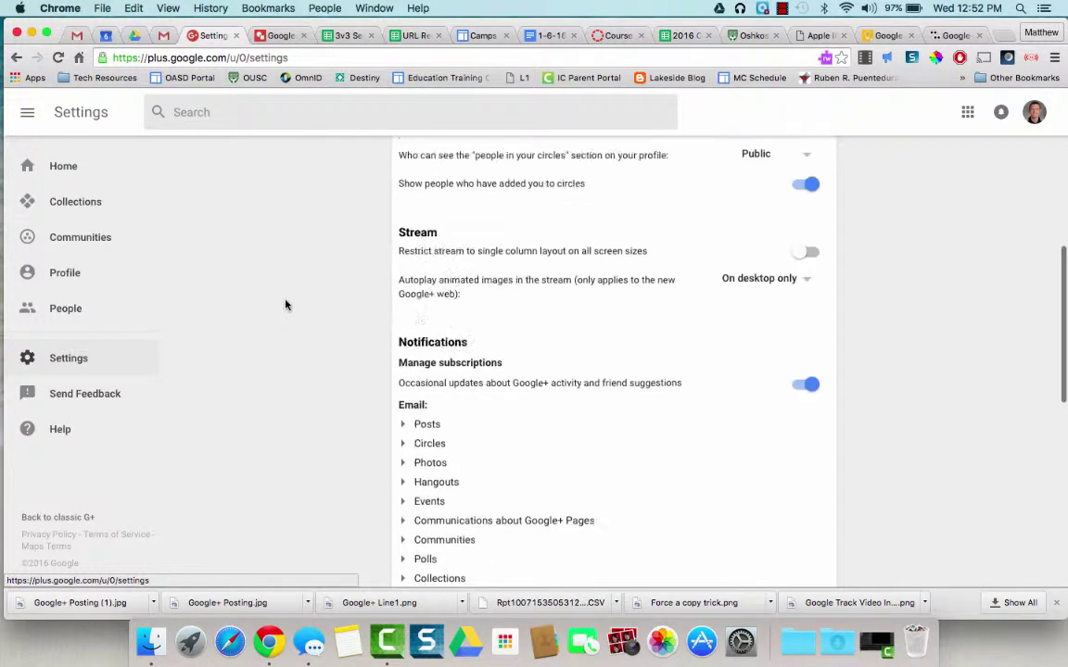
# Step: Open the autoCrat community from the communities with membership
pyautogui.click(80, 237)
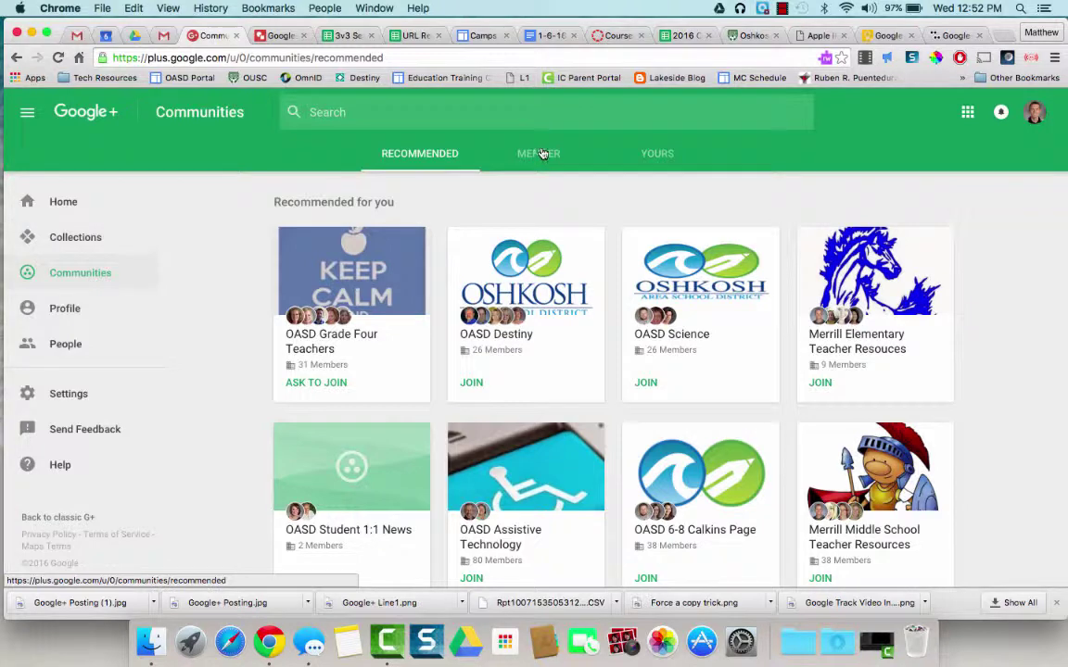
pyautogui.click(543, 154)
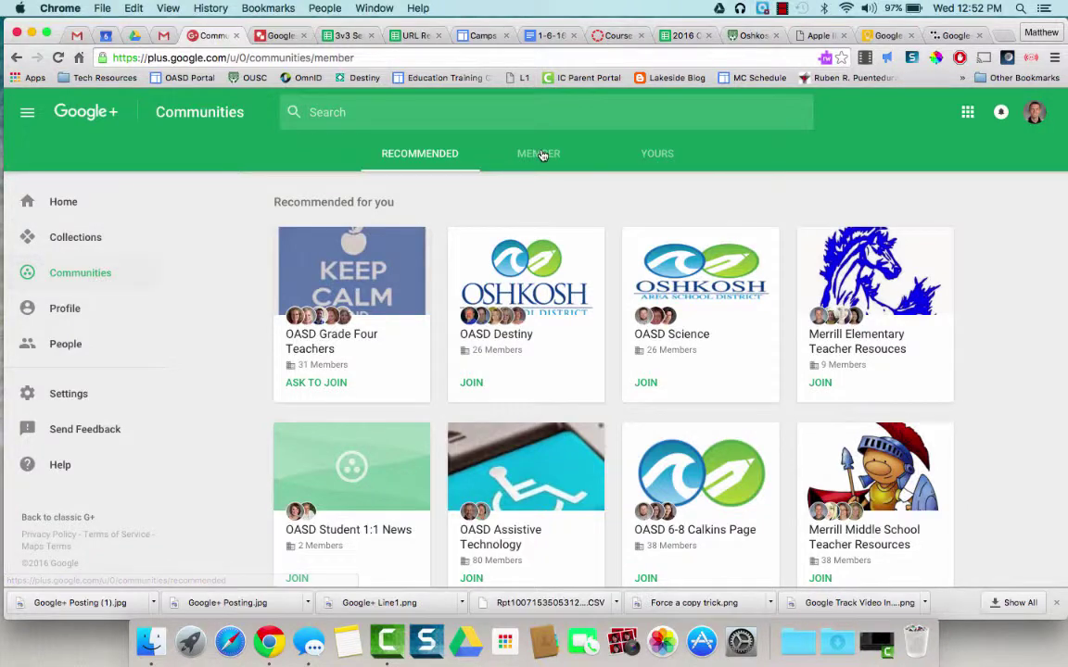
pyautogui.click(341, 315)
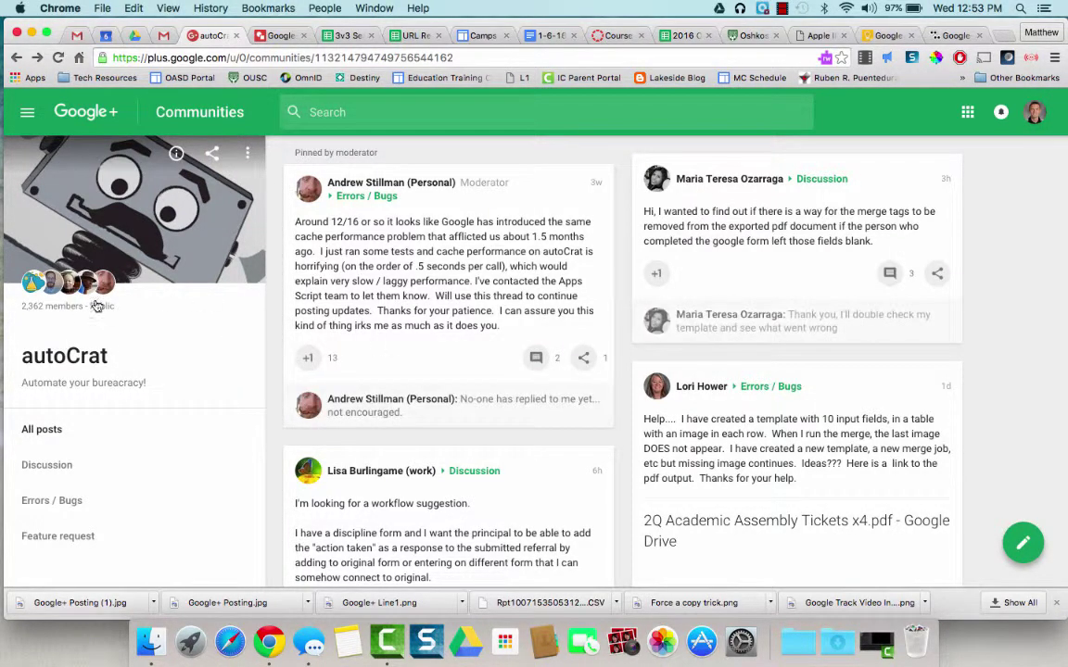
# Step: In the autoCrat community settings, switch notifications about new posts on and back off, and close the settings
pyautogui.click(248, 160)
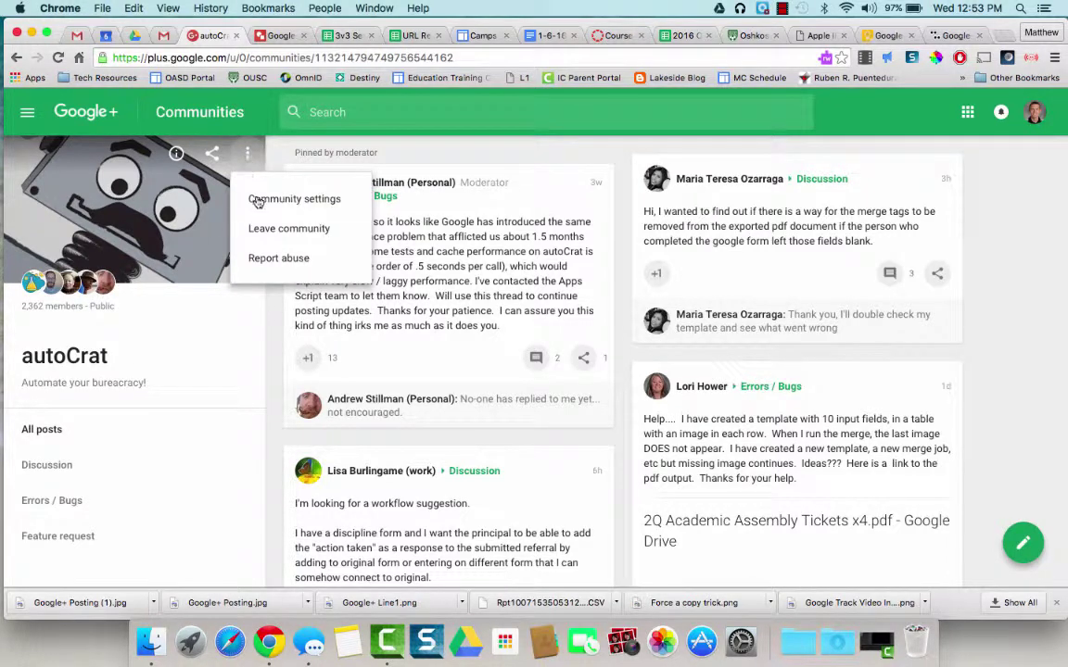
pyautogui.click(259, 203)
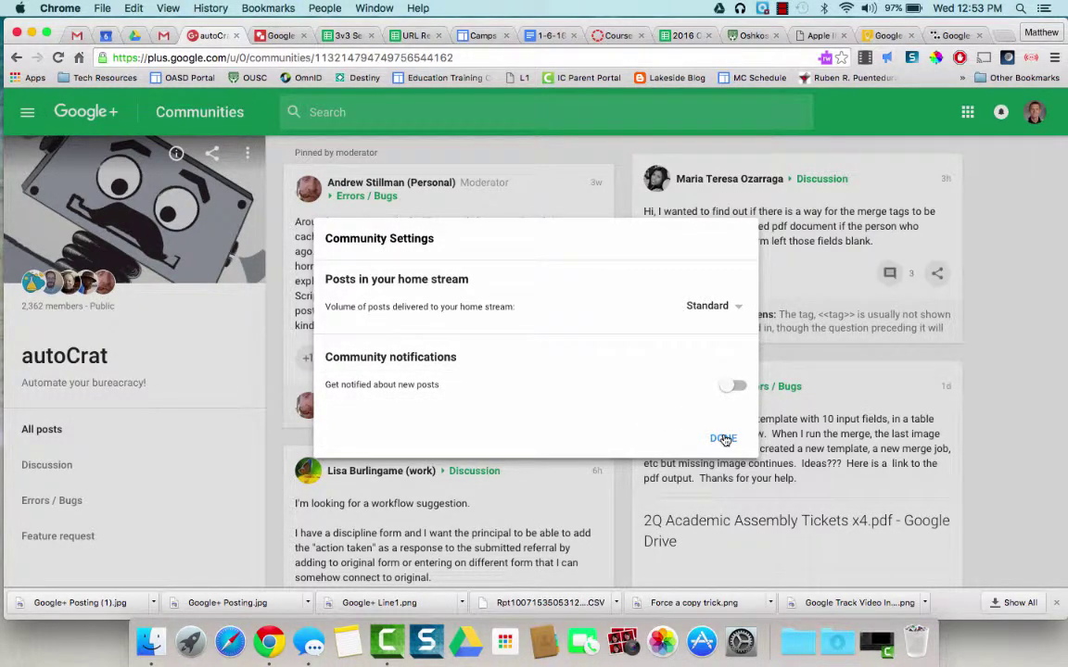
pyautogui.click(736, 391)
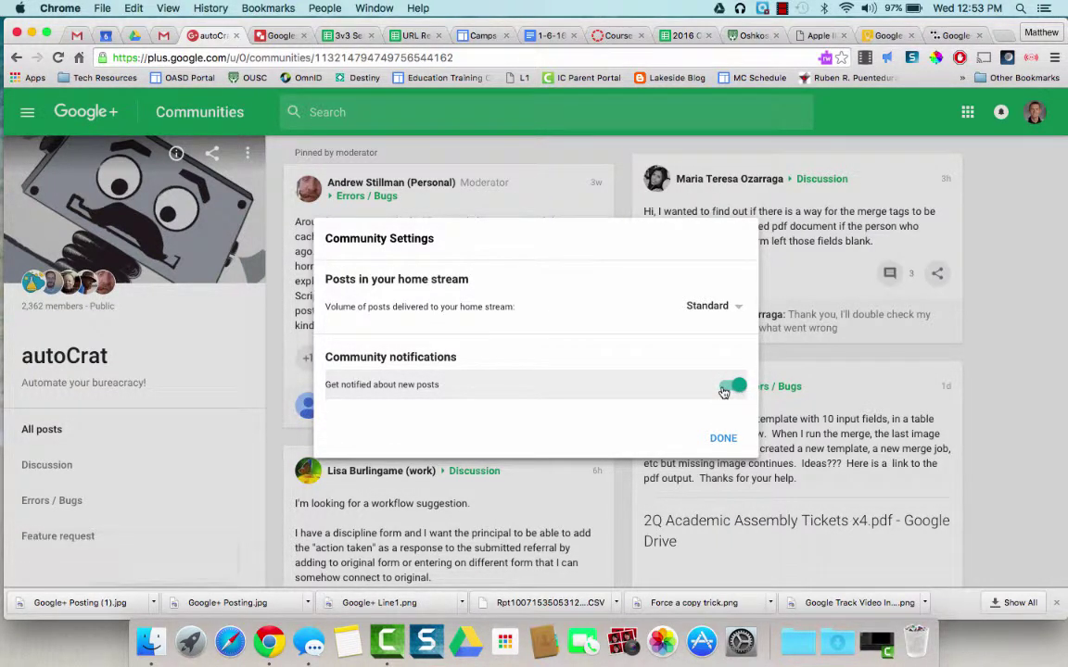
pyautogui.click(724, 391)
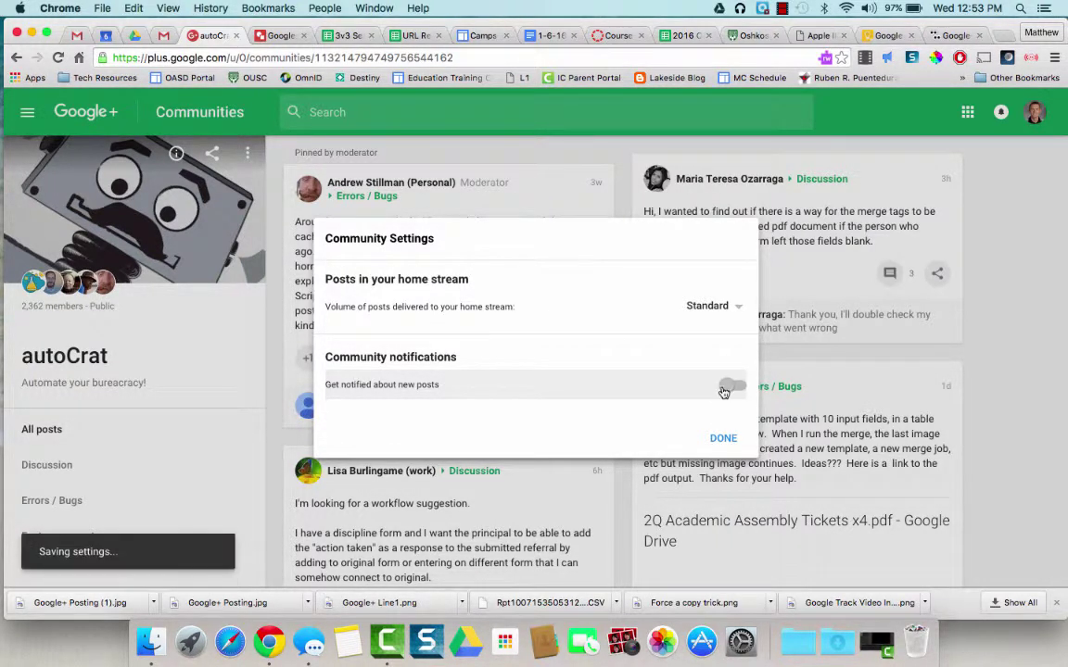
pyautogui.click(721, 439)
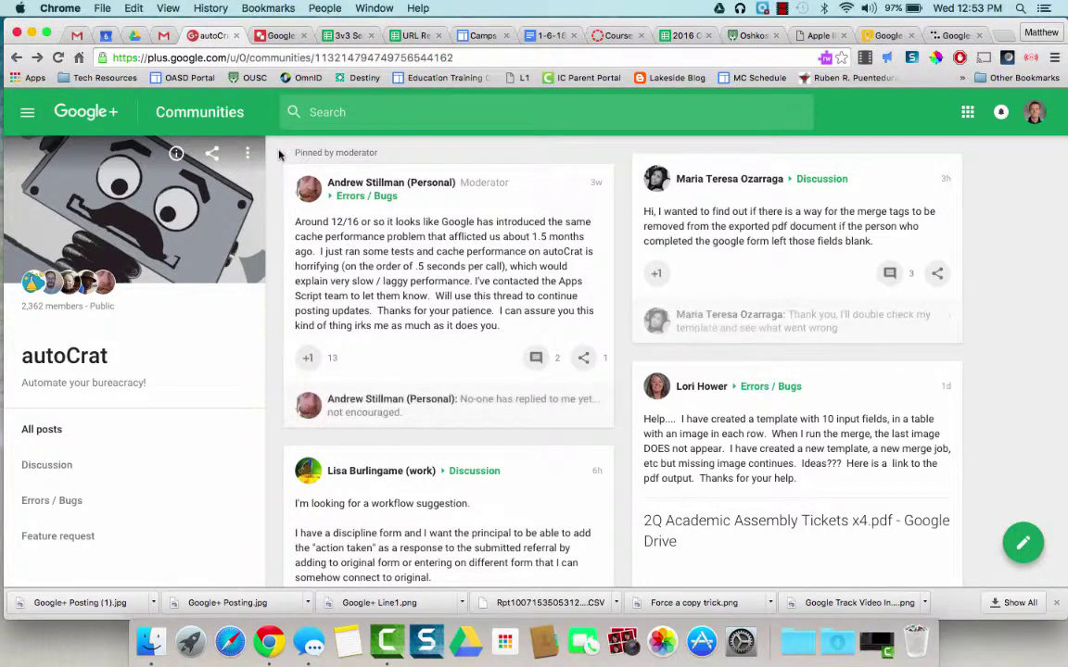
# Step: Leave the autoCrat community and return to the Google+ home feed
pyautogui.click(26, 112)
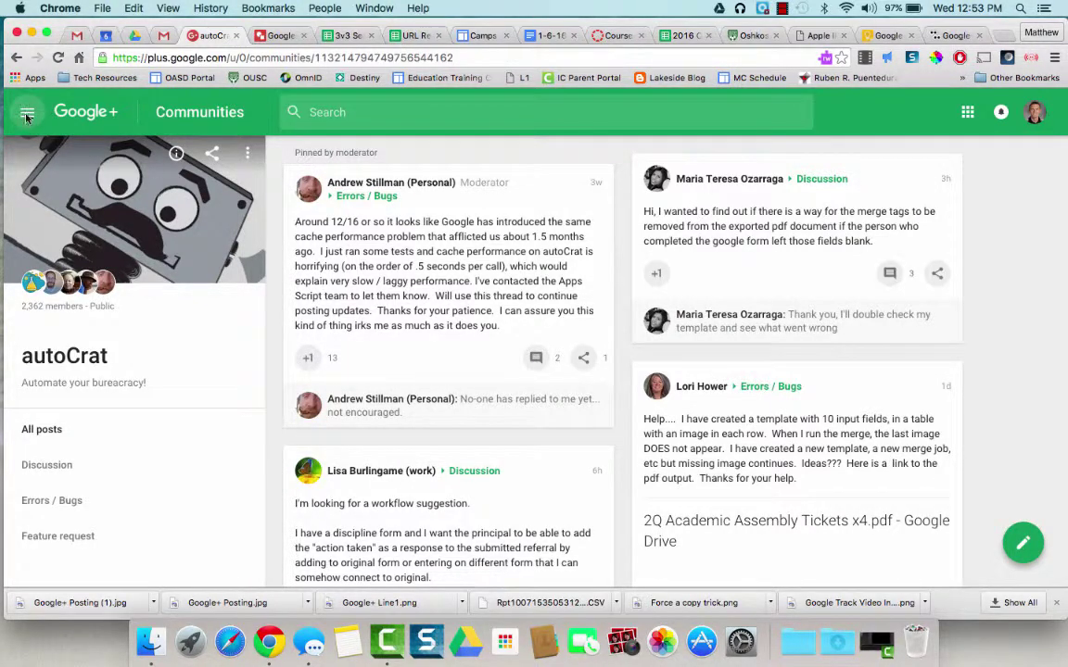
pyautogui.click(64, 164)
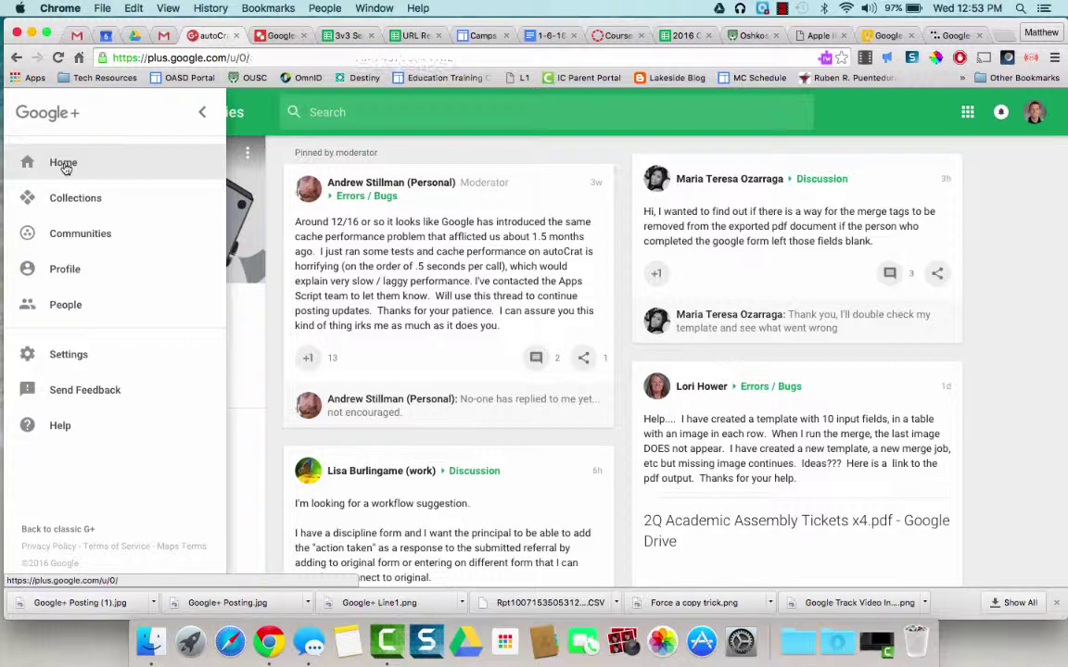